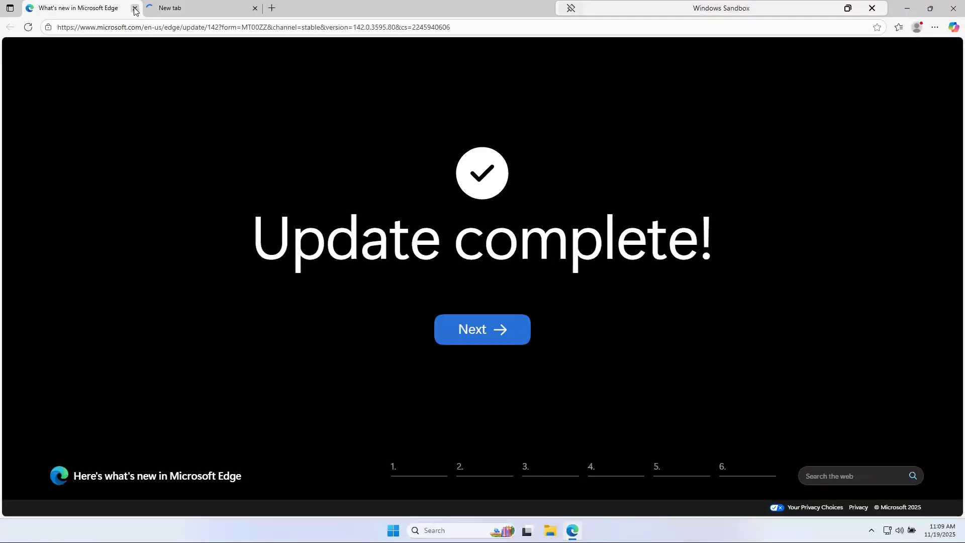
Close the 'What's new in Microsoft Edge' update tab
left_click(134, 8)
Go to github.com and open GitHub's Sign up page
type("github")
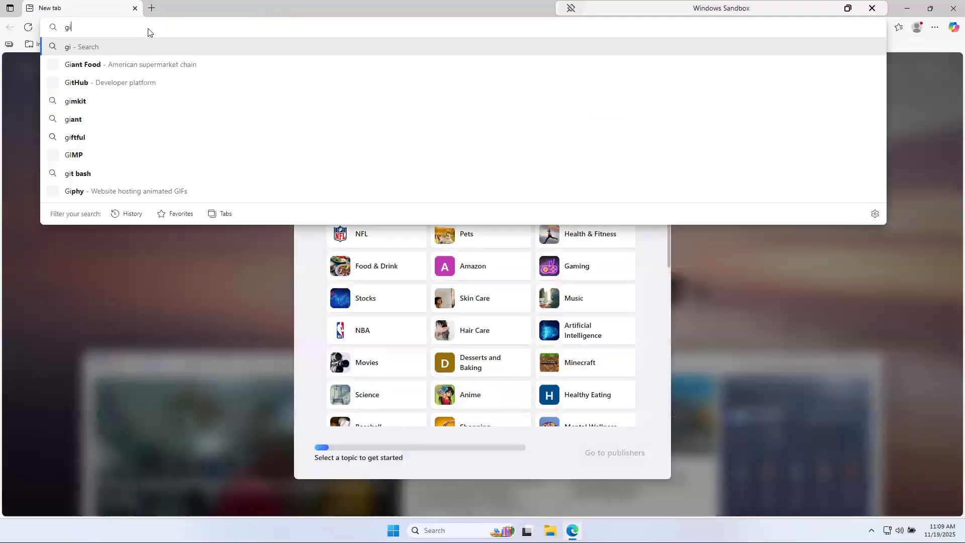
type(".com")
key("Return")
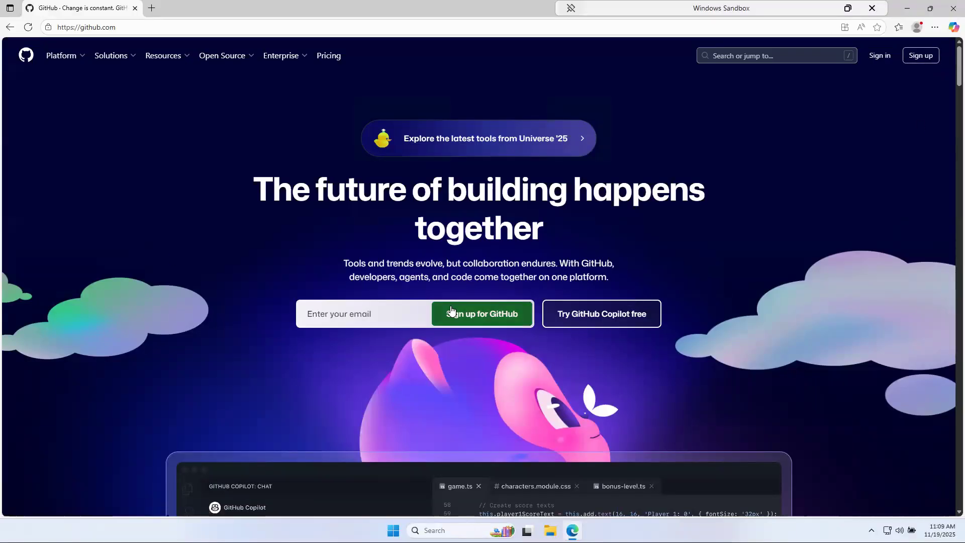
left_click(919, 59)
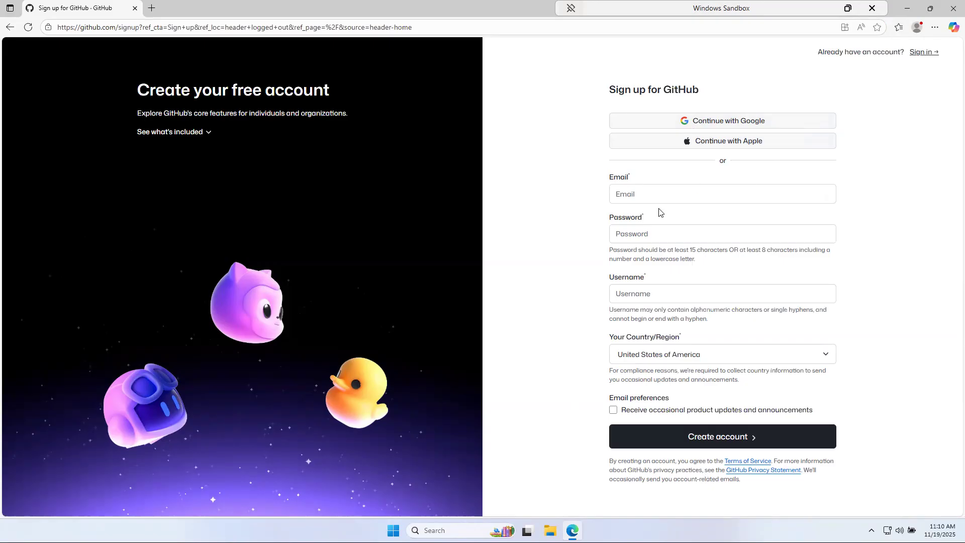
Abandon the GitHub sign-up form, close Edge, and reopen it maximized on a new tab
left_click(645, 191)
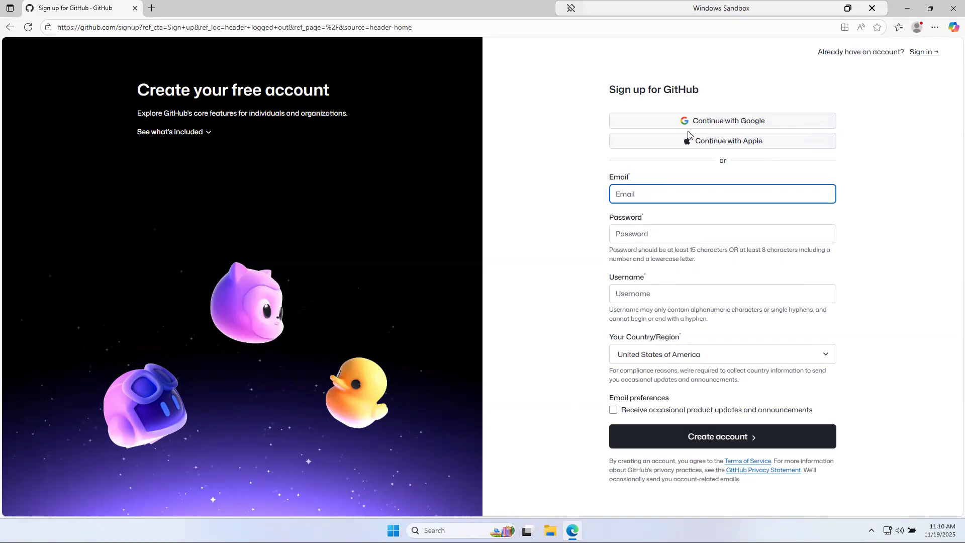
left_click_drag(520, 4, 454, 92)
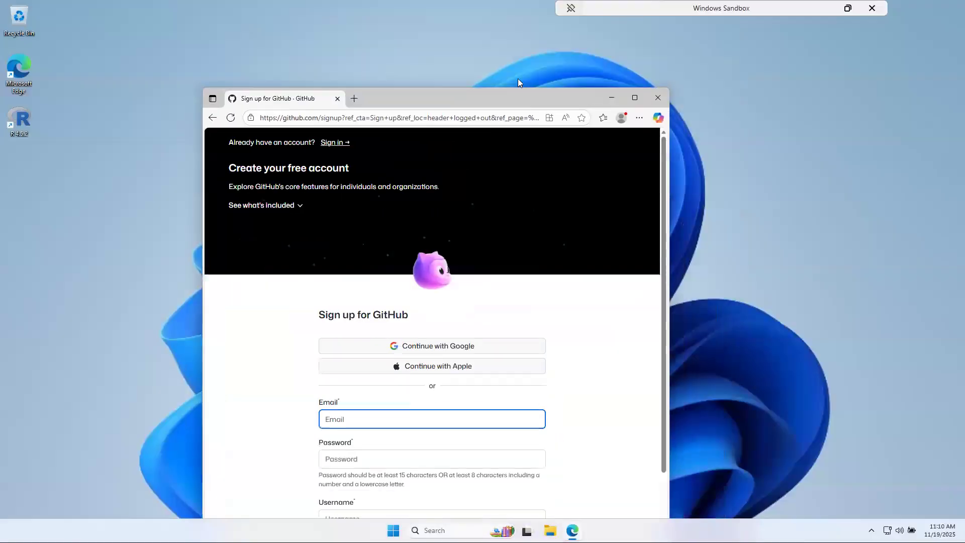
left_click(657, 98)
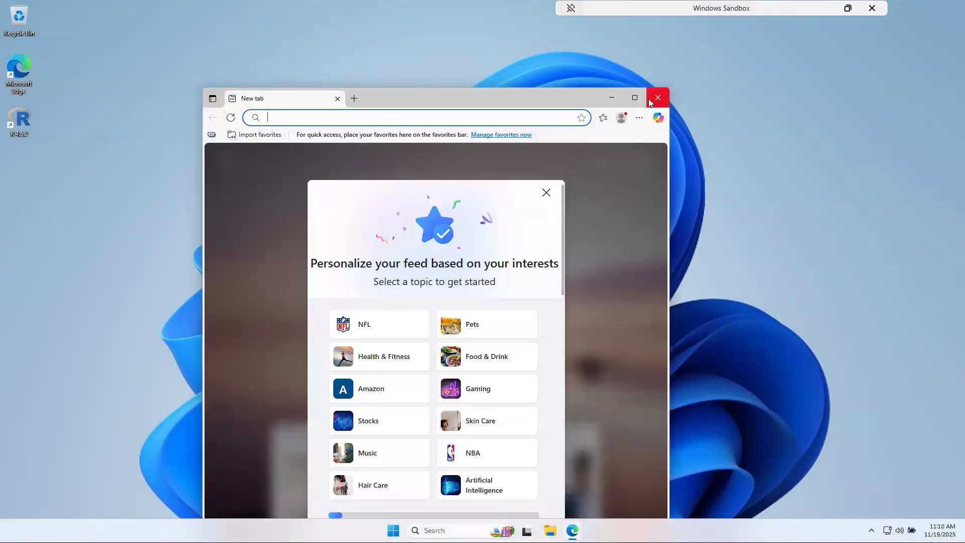
left_click(635, 100)
left_click(432, 10)
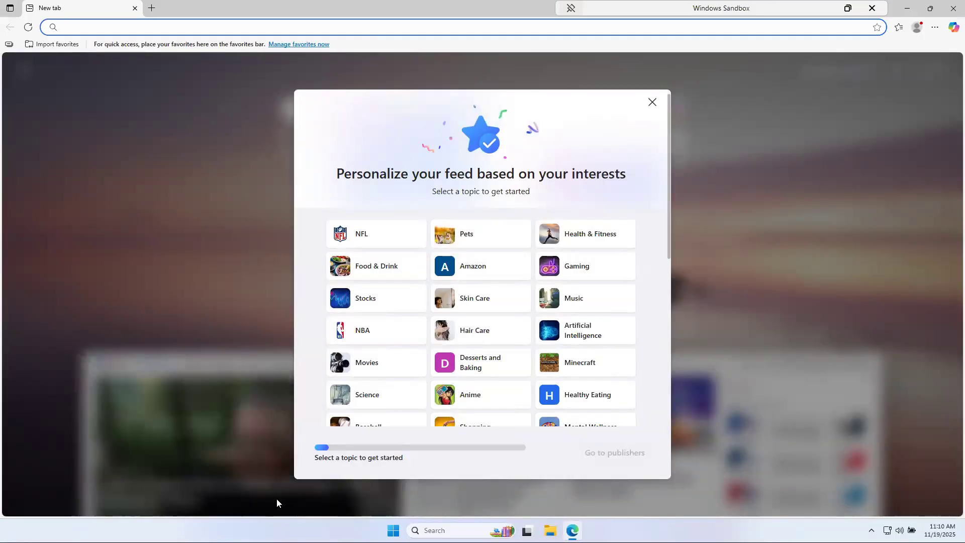
Download Git-2.52.0-64-bit.exe for Windows from git-scm.com/downloads and run it
left_click(423, 24)
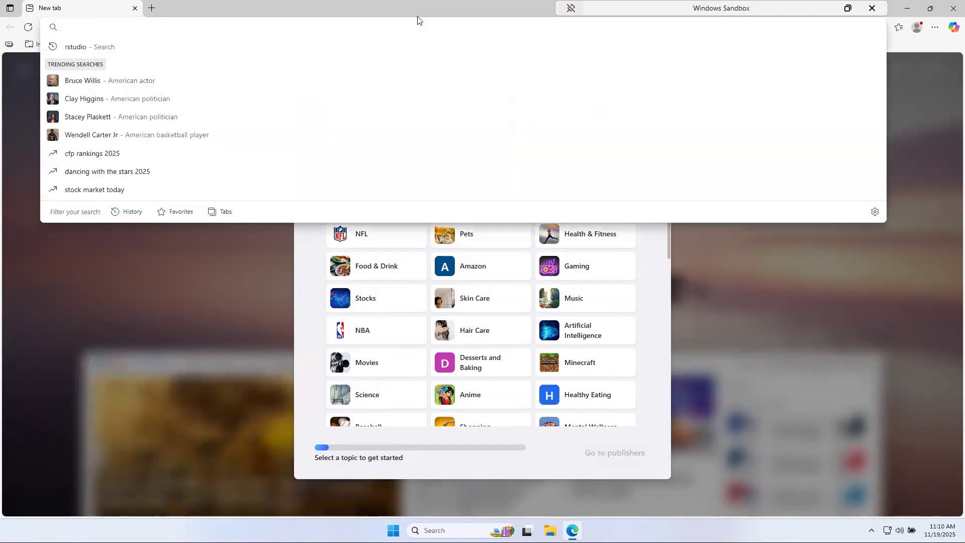
type("http://git-scm.com/downloads")
key("Return")
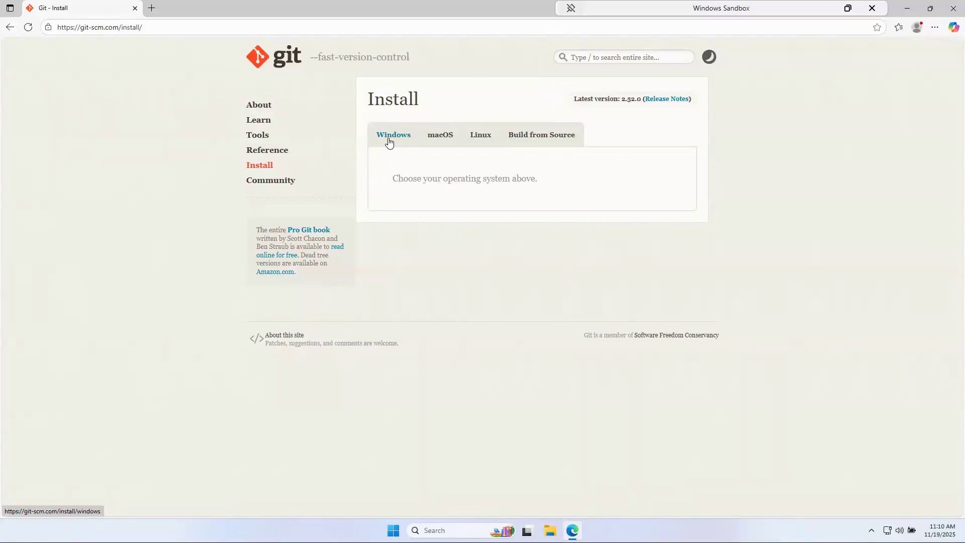
left_click(389, 144)
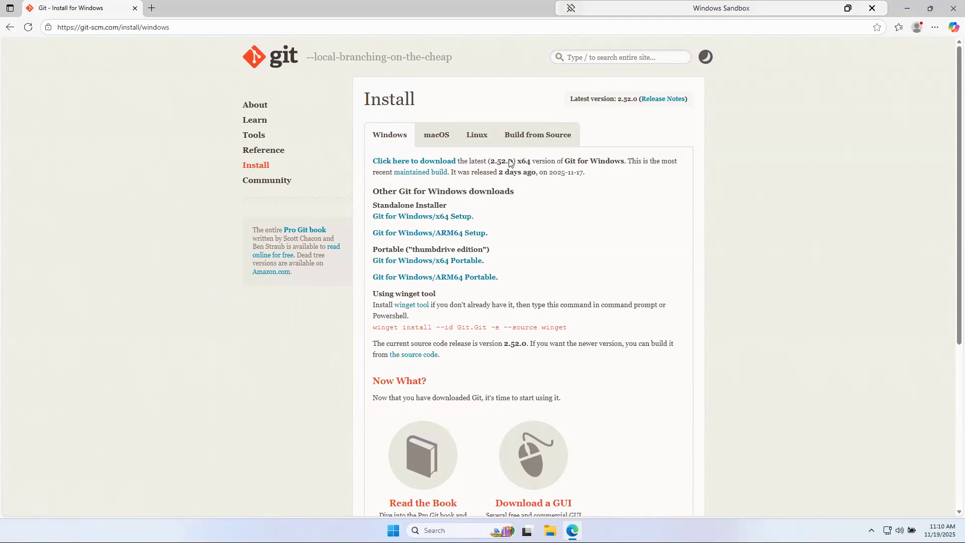
left_click(389, 162)
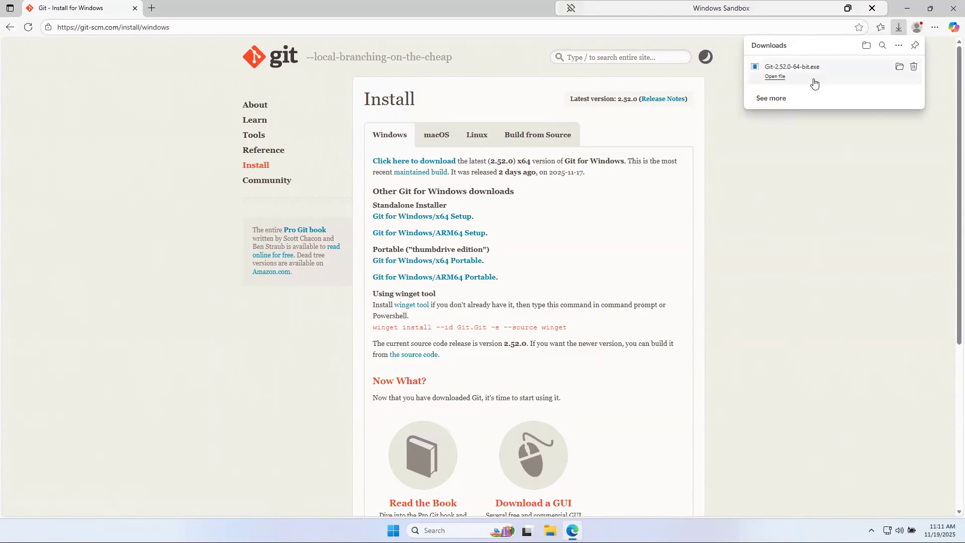
left_click(778, 78)
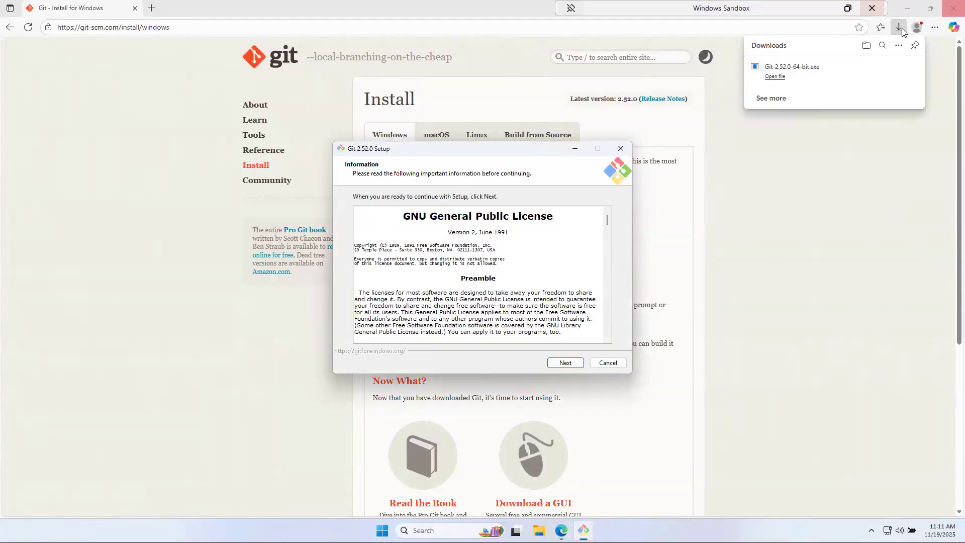
Scroll through the GNU GPL licence and accept it to continue setup
scroll(447, 285, "down", 10)
scroll(476, 316, "down", 10)
scroll(479, 306, "down", 12)
scroll(479, 306, "down", 2)
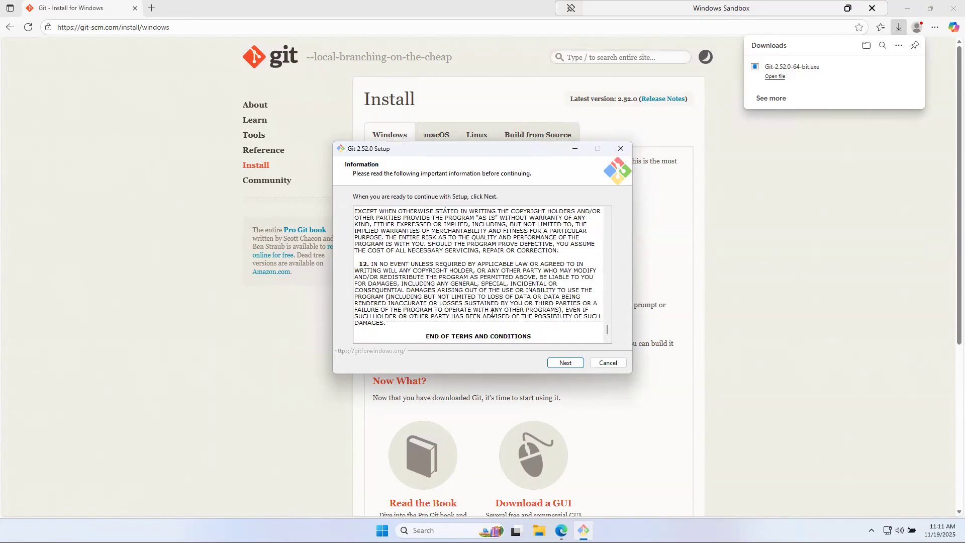
left_click(570, 367)
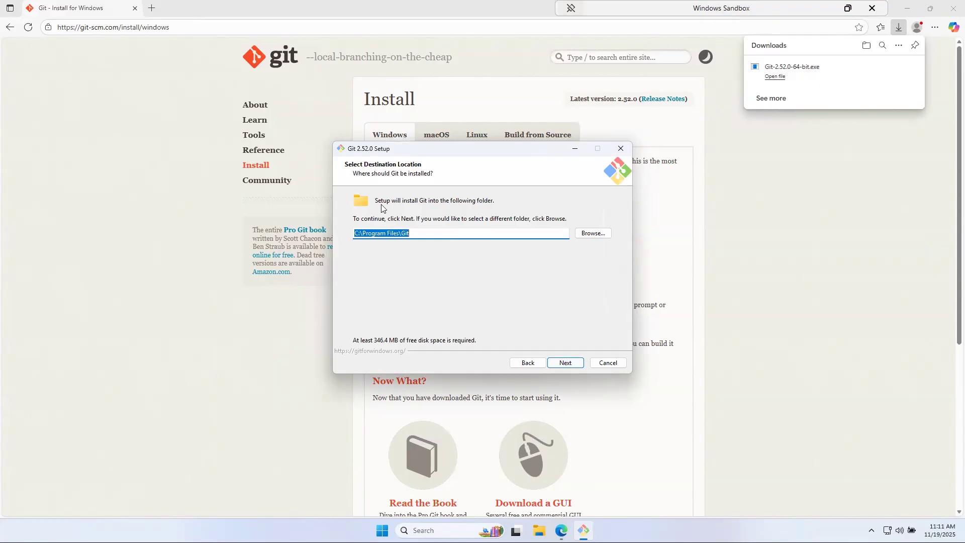
Keep C:\Program Files\Git, default components, the Git Start Menu folder and Vim editor
left_click(415, 232)
left_click(568, 365)
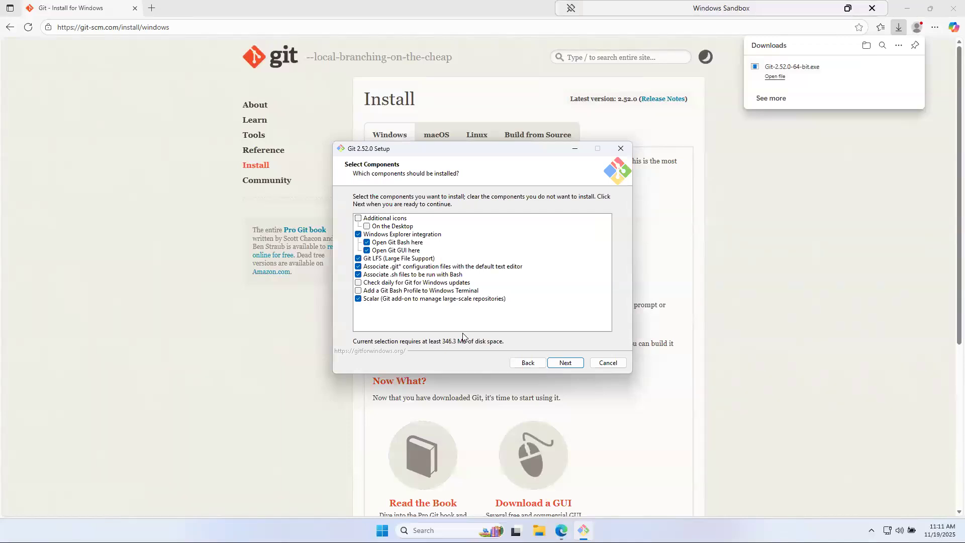
left_click(566, 365)
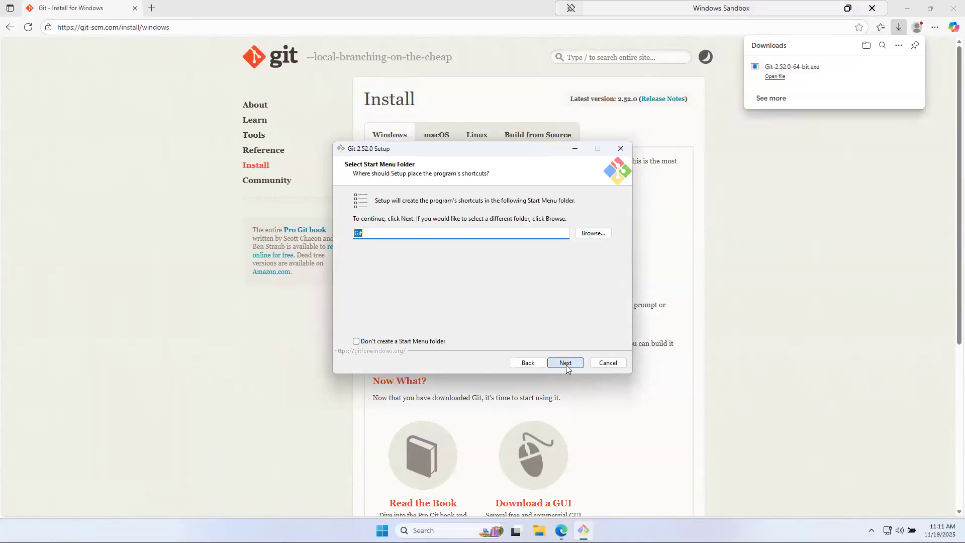
left_click(566, 363)
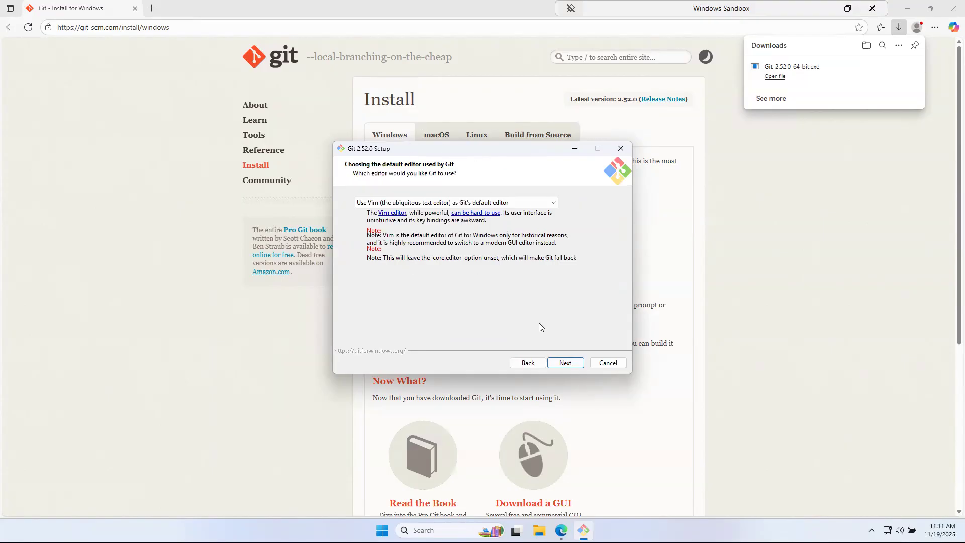
left_click(564, 363)
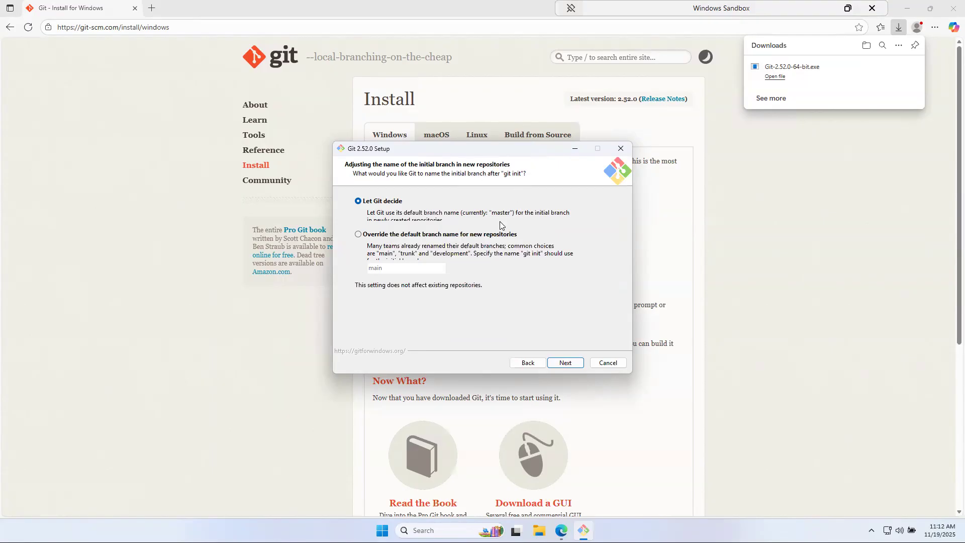
Override the default initial branch name so new repositories use 'main'
left_click(357, 235)
left_click(395, 268)
left_click(566, 363)
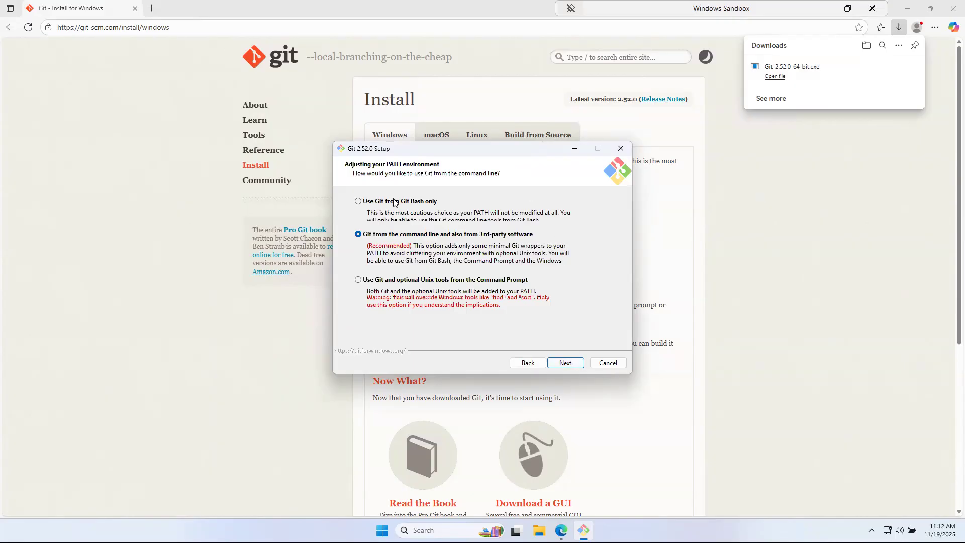
Keep default PATH, Secure Channel, line-ending, MinTTY, pull and Credential Manager options
left_click(567, 362)
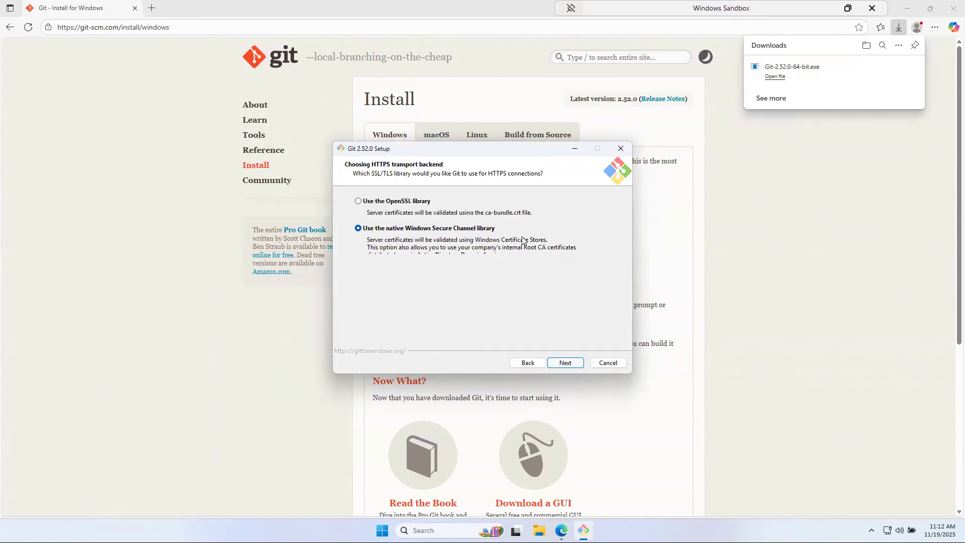
left_click(570, 365)
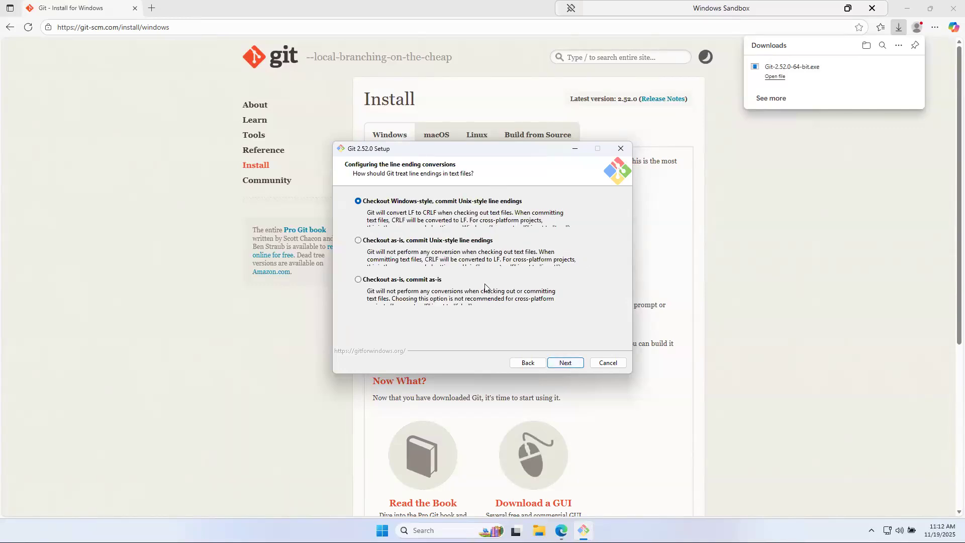
left_click(577, 367)
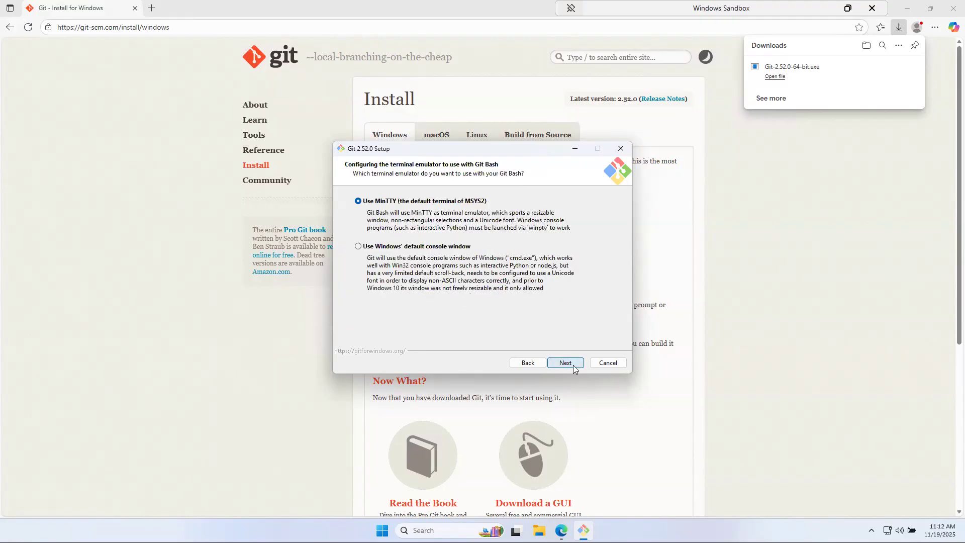
left_click(574, 370)
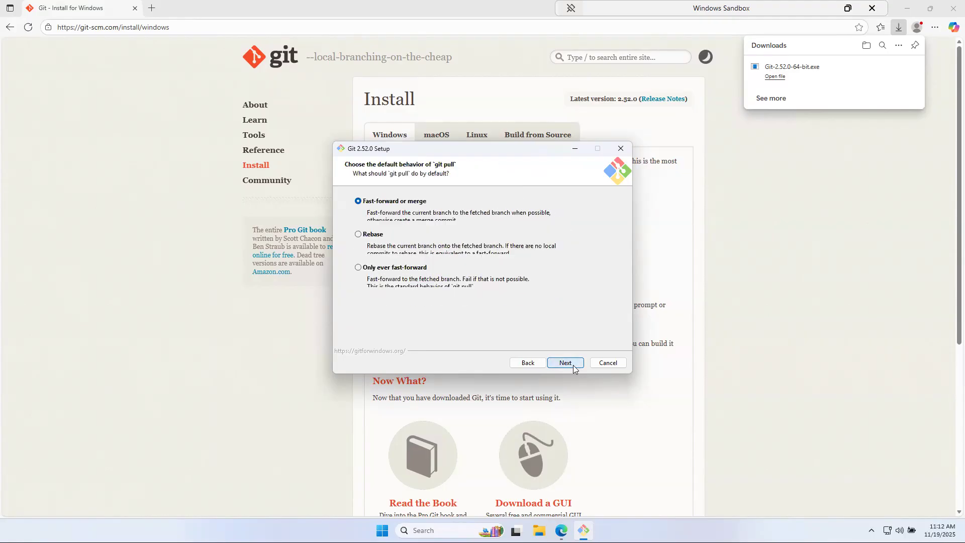
left_click(572, 369)
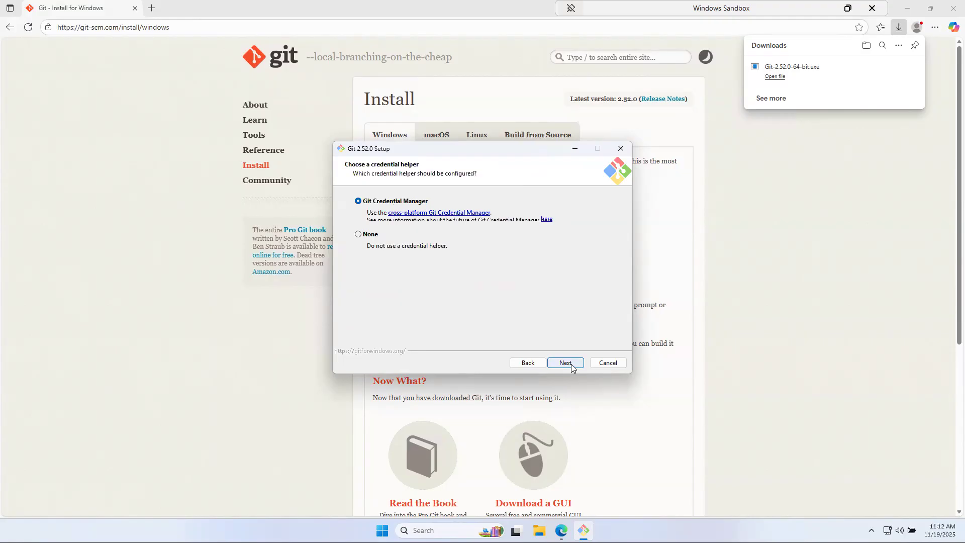
left_click(571, 368)
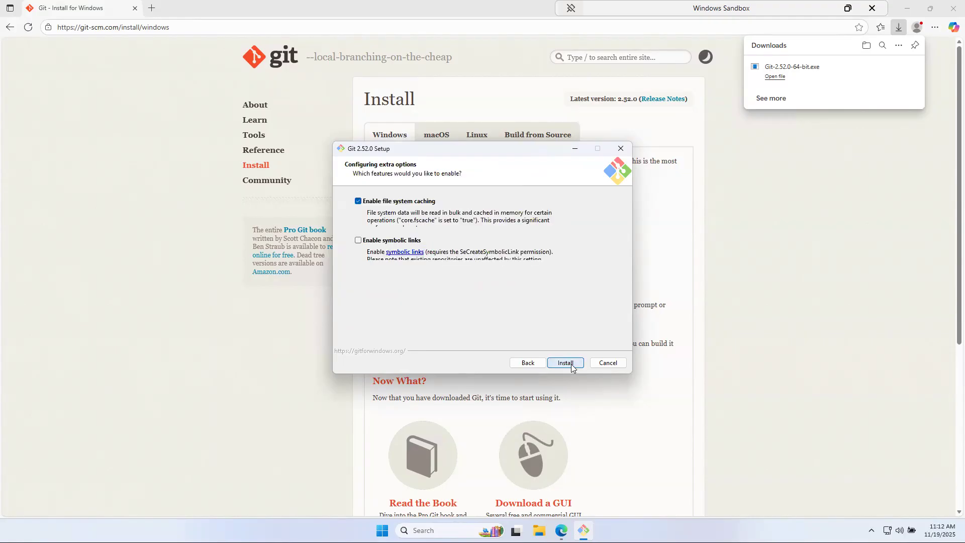
Install Git with file system caching and untick View Release Notes when finished
left_click(564, 363)
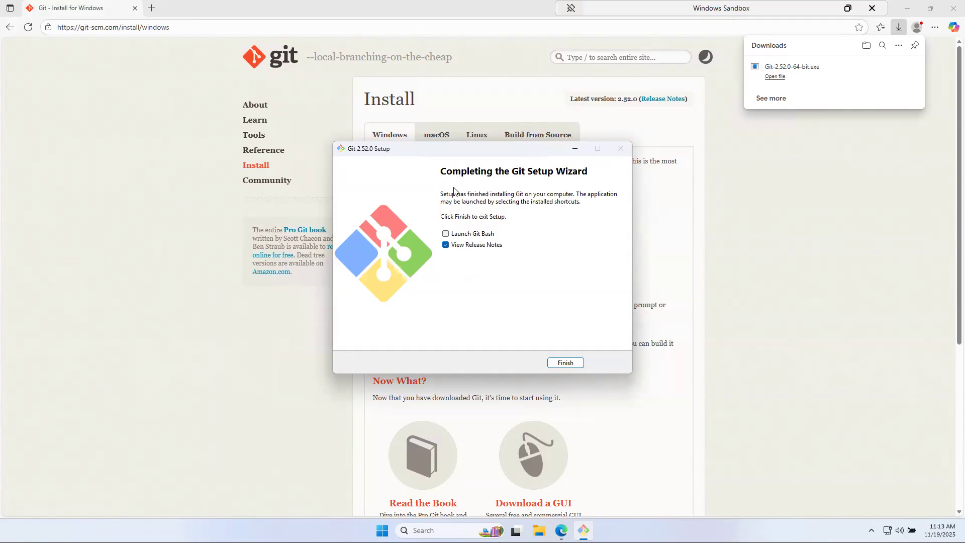
left_click(446, 246)
Finish setup with Launch Git Bash ticked and move the terminal to screen centre
left_click(446, 234)
left_click(564, 363)
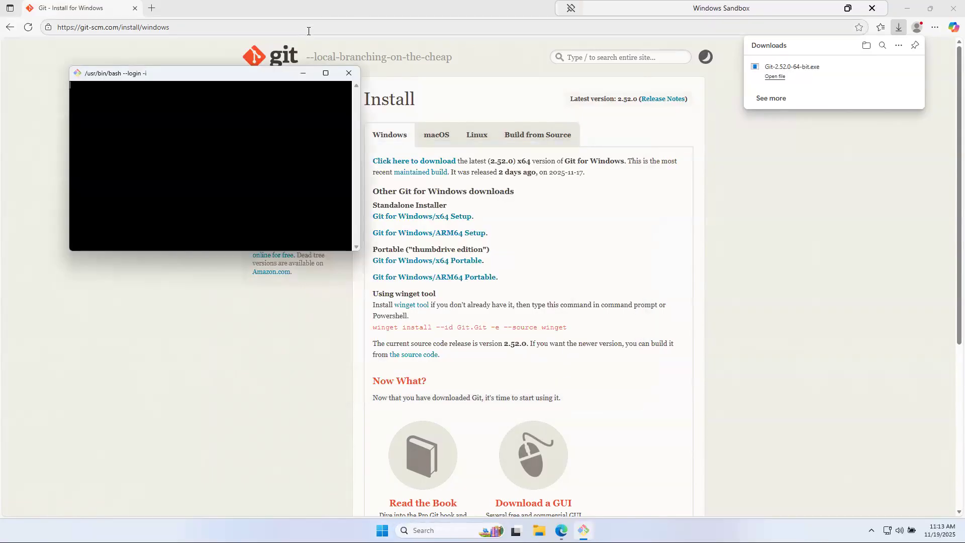
left_click_drag(181, 73, 395, 133)
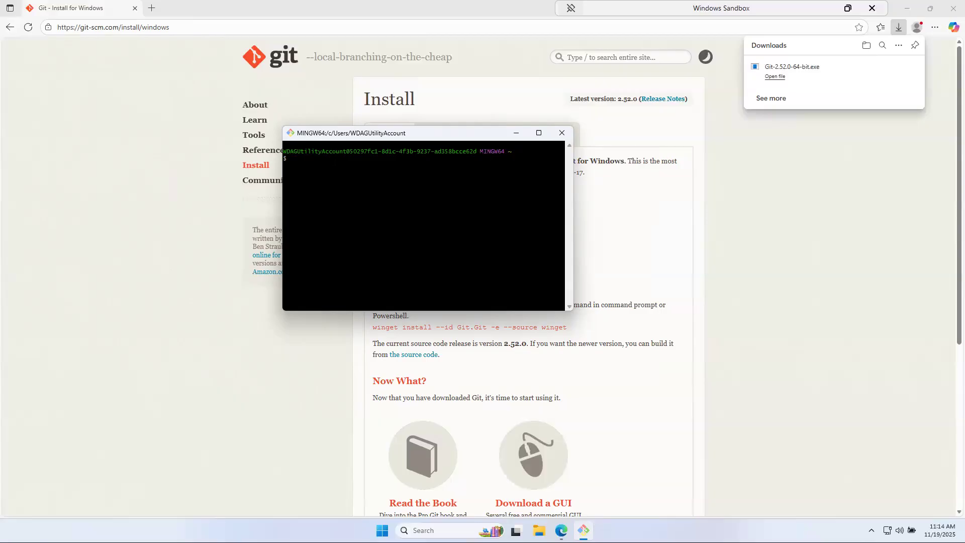
Enlarge the terminal font and set the global Git user.name to the user's name
type("git")
key("BackSpace")
key("BackSpace")
key("BackSpace")
key("ctrl+plus")
key("ctrl+plus")
key("ctrl+plus")
key("ctrl+plus")
key("ctrl+plus")
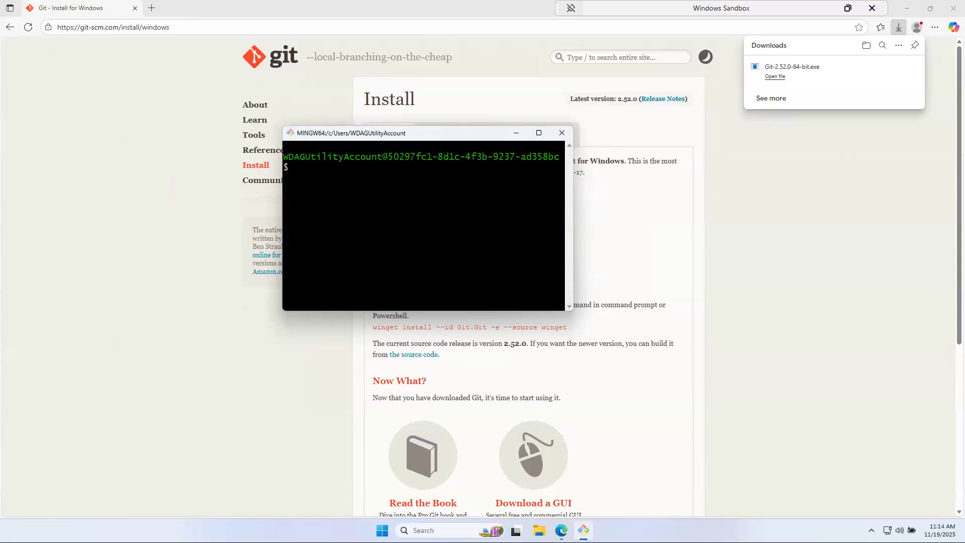
type("git config --global user.name")
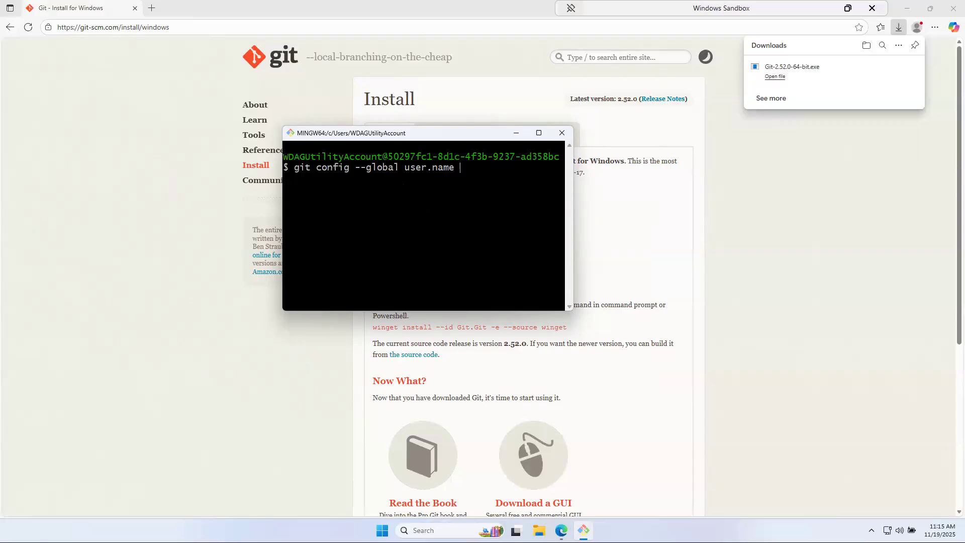
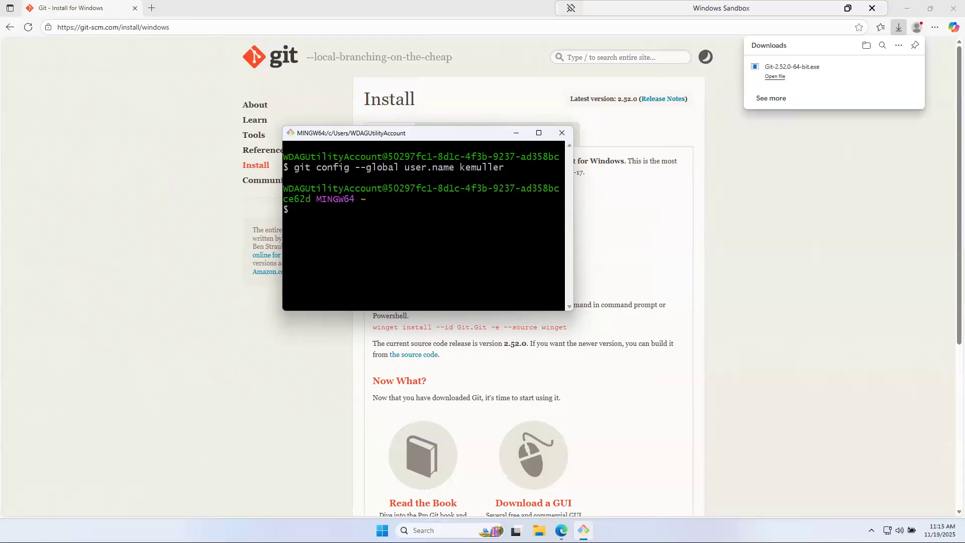
Set the global Git user.email to the user's e-mail address, then close Git Bash
key("Up")
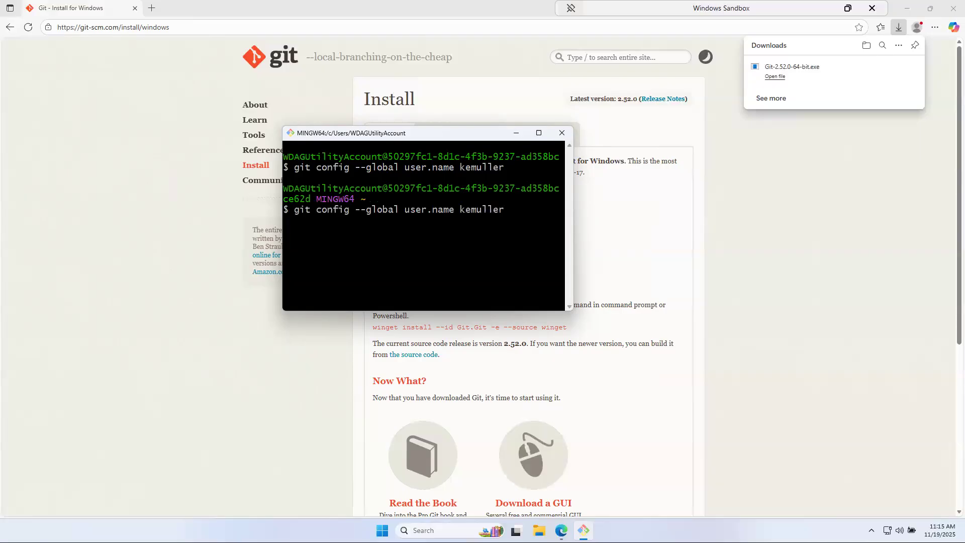
key("BackSpace")
key("BackSpace")
key("BackSpace")
key("BackSpace")
key("BackSpace")
key("BackSpace")
key("BackSpace")
key("BackSpace")
key("BackSpace")
key("BackSpace")
key("BackSpace")
key("BackSpace")
key("BackSpace")
key("BackSpace")
key("BackSpace")
key("BackSpace")
key("BackSpace")
key("BackSpace")
type("user.email")
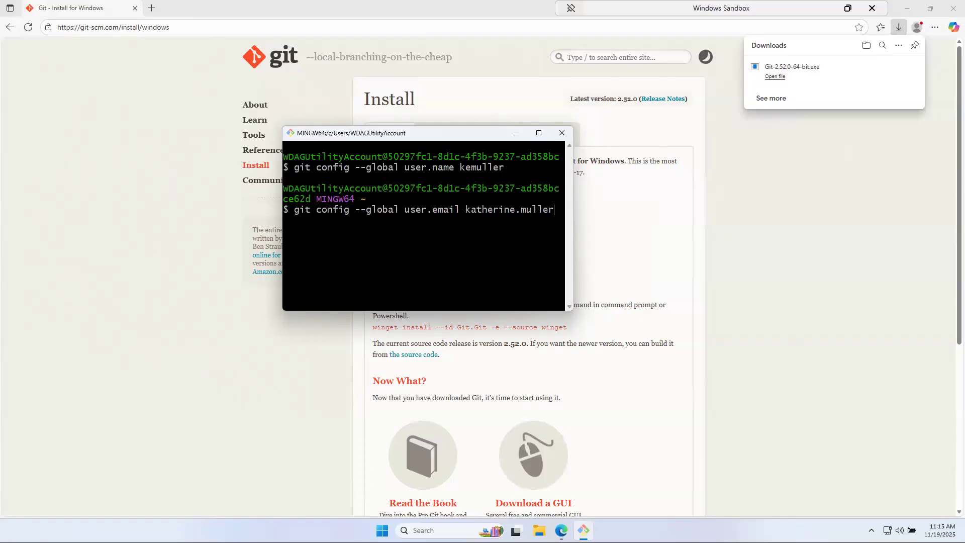
key("Return")
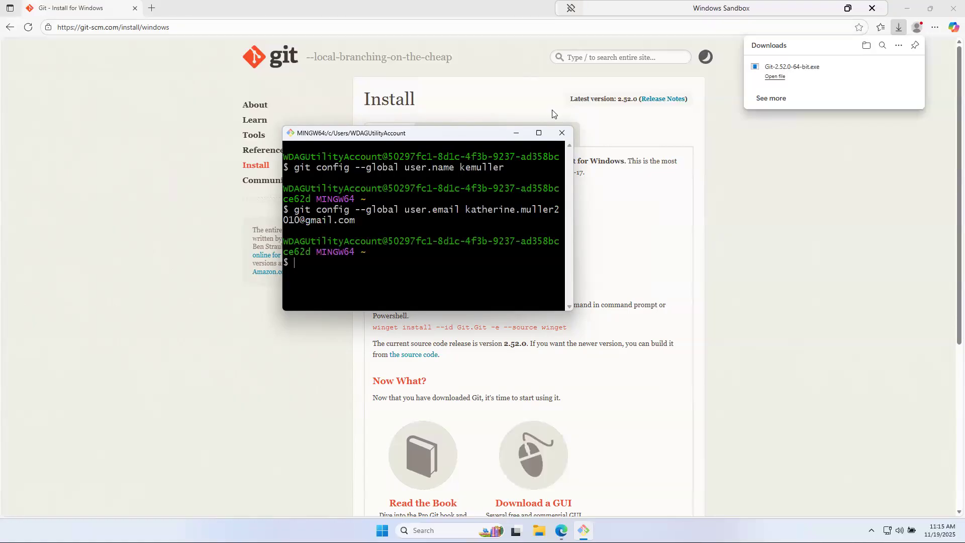
left_click(570, 133)
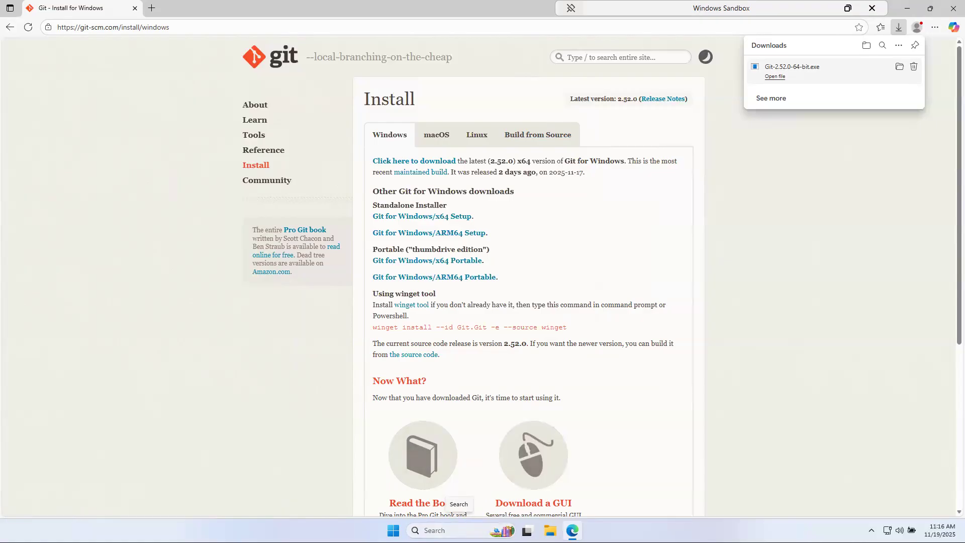
Search Windows for 'control' instead of 'environment variable' and open Control Panel
left_click(434, 530)
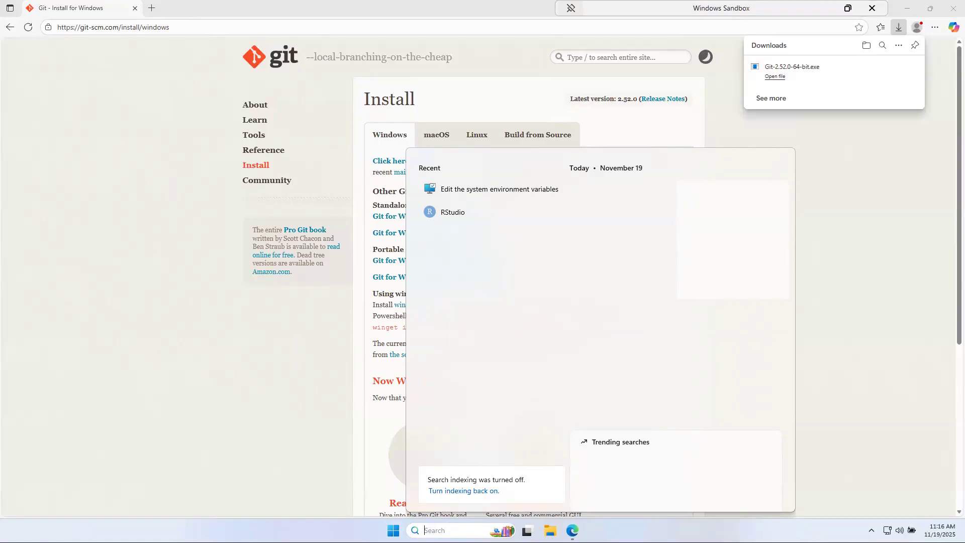
type("environmen")
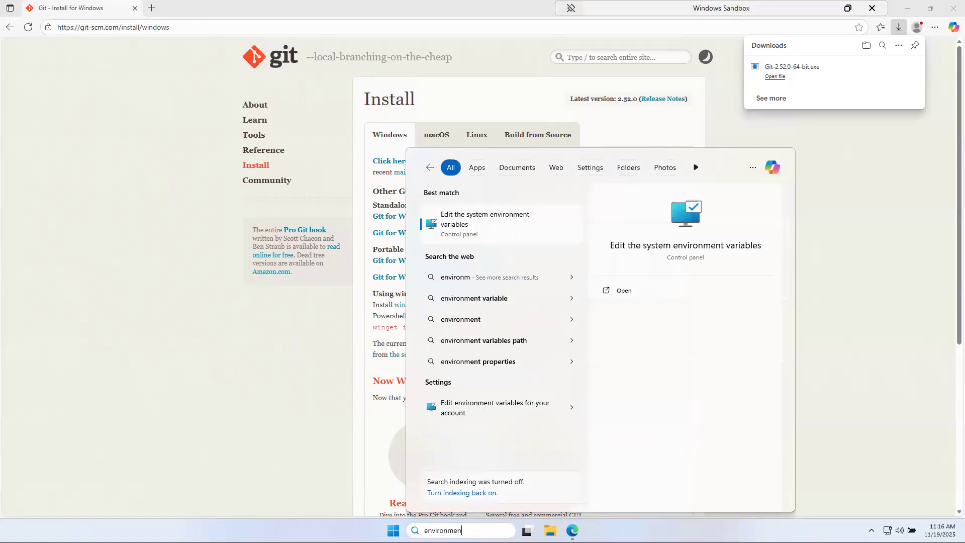
type("t variable")
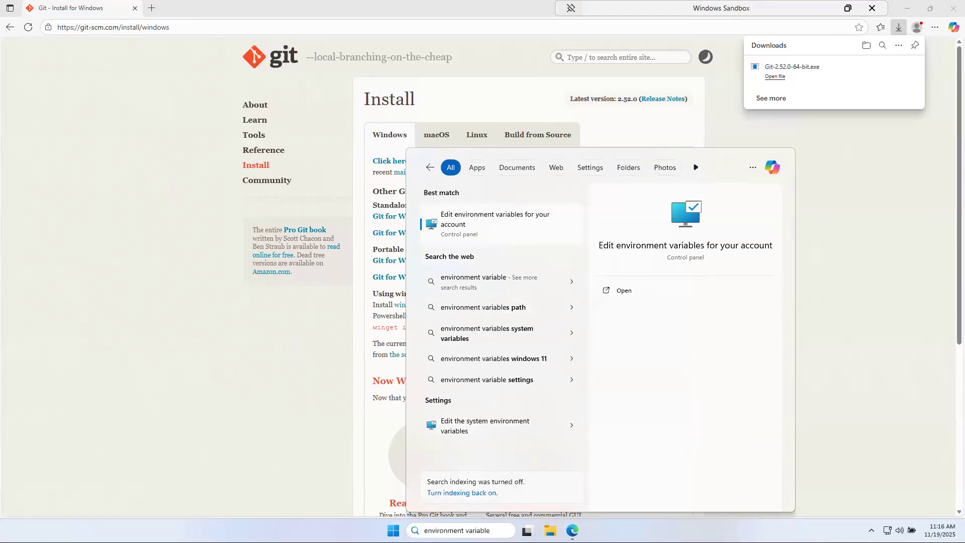
double_click(454, 530)
key("Left")
key("Down")
key("shift+Right")
key("shift+Right")
key("shift+Right")
key("shift+Right")
key("shift+Right")
key("shift+Right")
key("shift+Right")
key("shift+Right")
key("shift+Right")
key("shift+Right")
key("shift+Right")
key("shift+Right")
key("shift+Right")
key("shift+Right")
key("shift+Right")
key("shift+Right")
key("shift+Right")
key("shift+Right")
key("shift+Right")
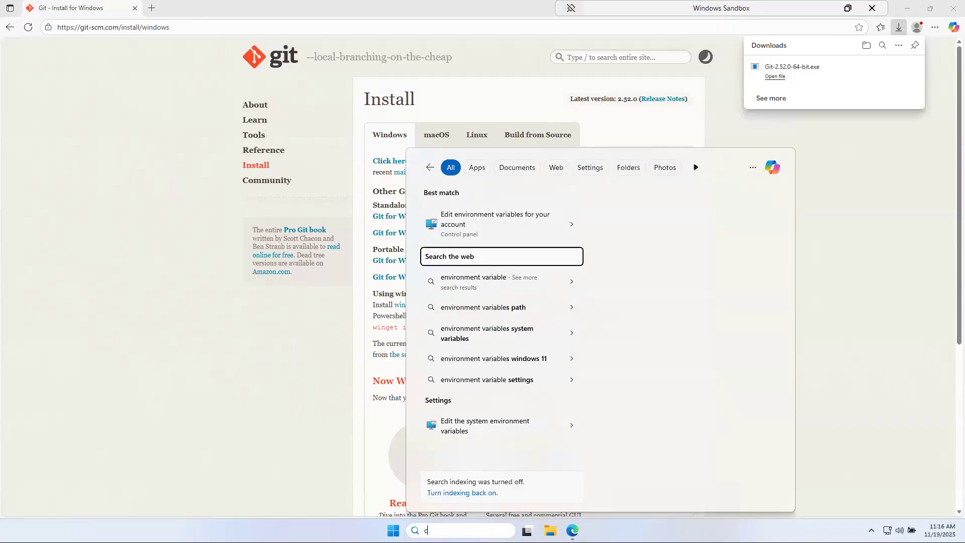
type("control")
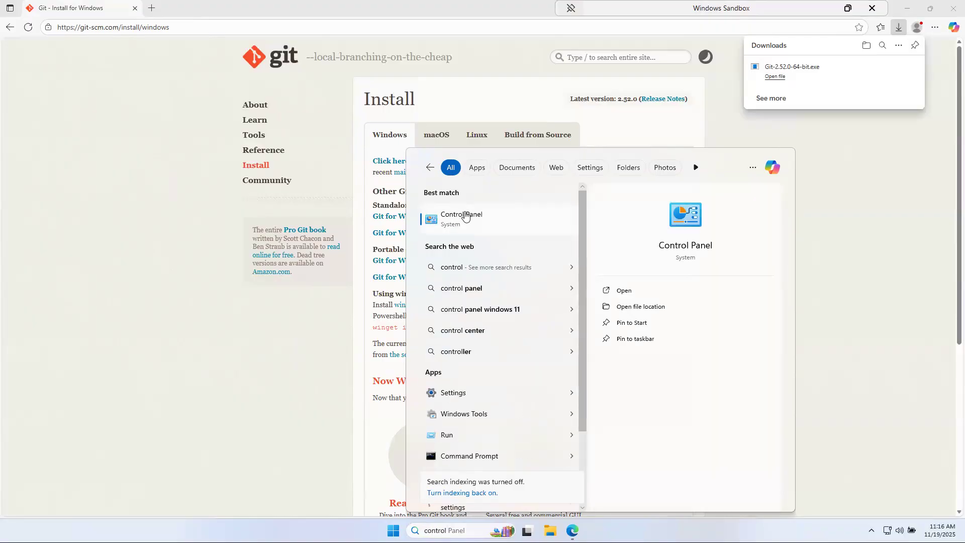
left_click(465, 217)
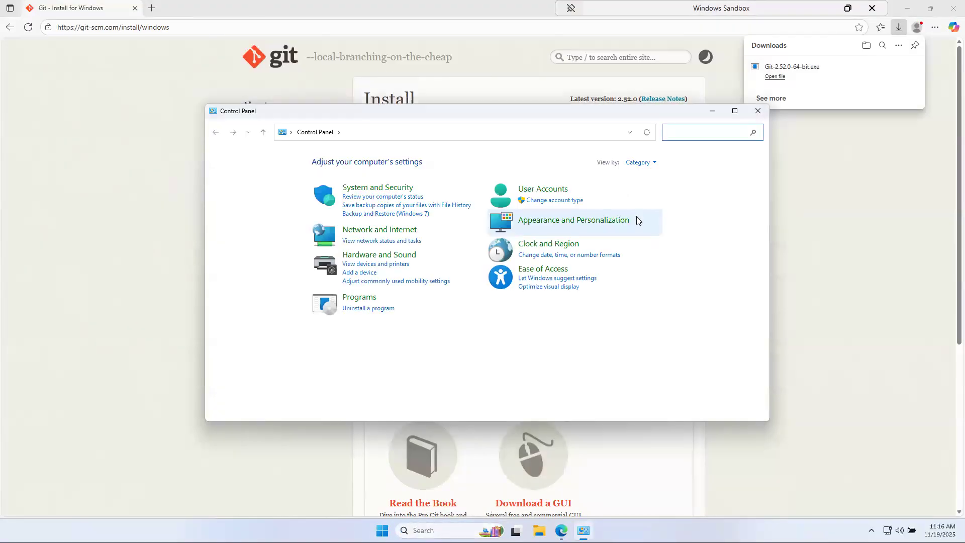
Search Control Panel for 'environment' and open Edit the system environment variables
left_click(389, 190)
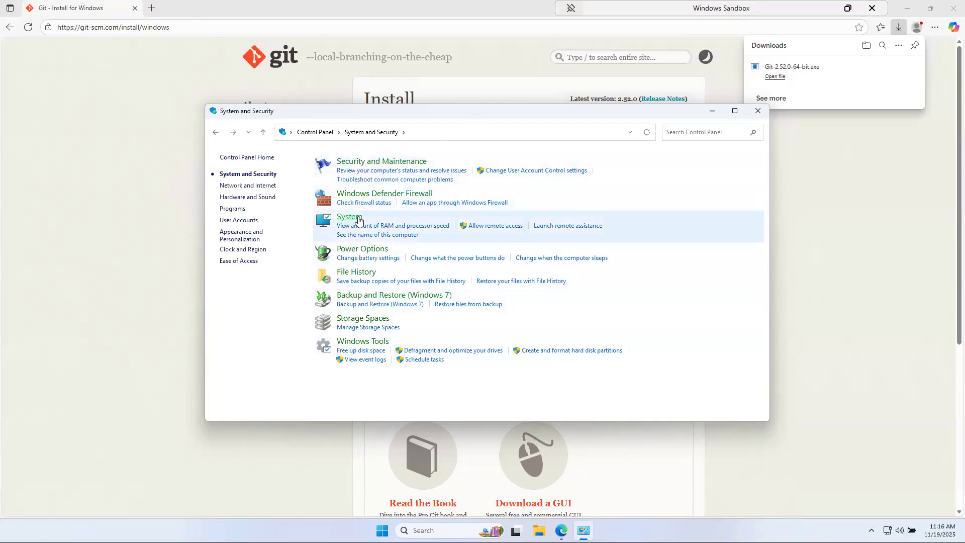
left_click(695, 134)
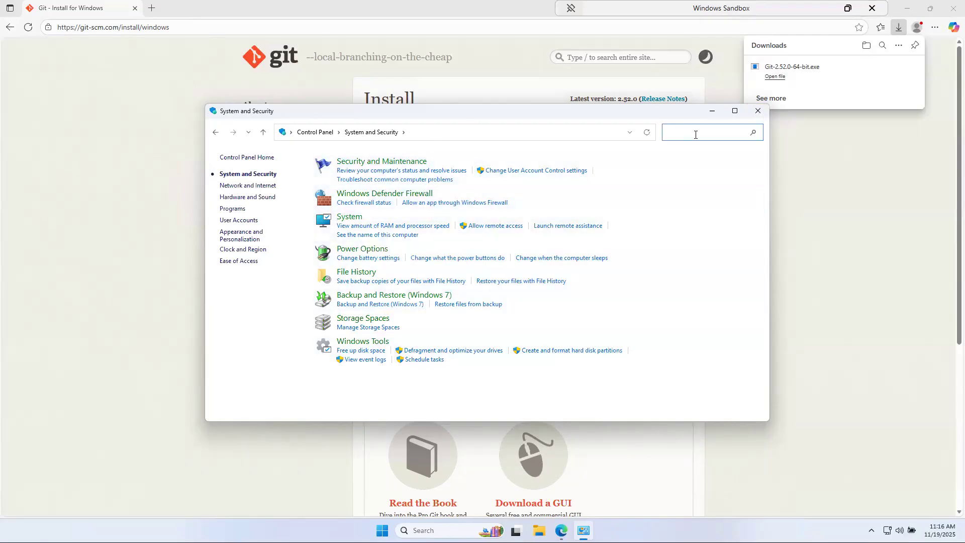
type("e")
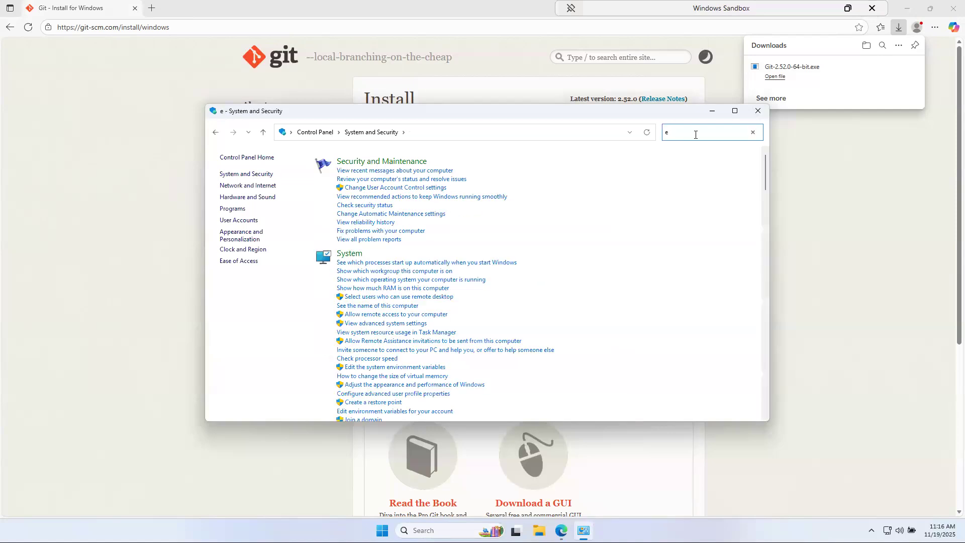
type("nvironment")
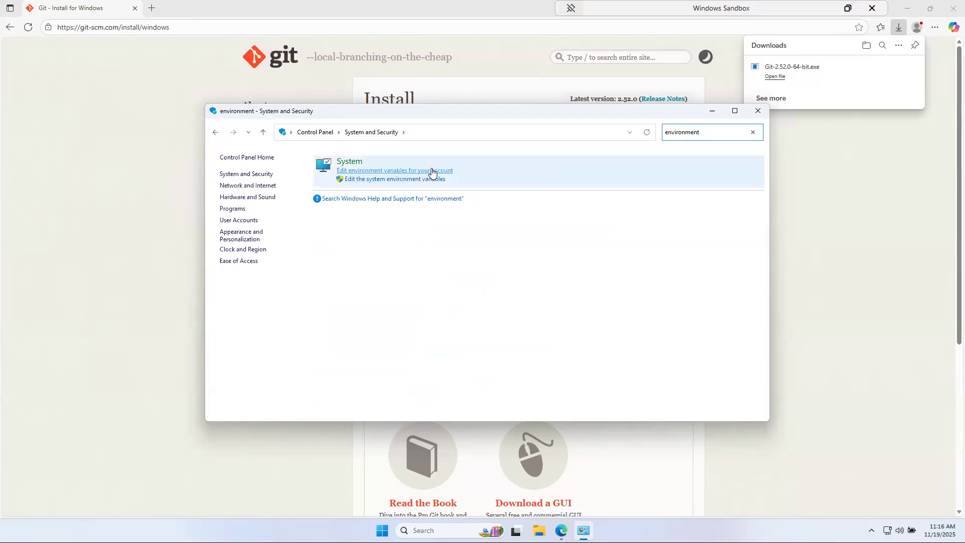
left_click(364, 182)
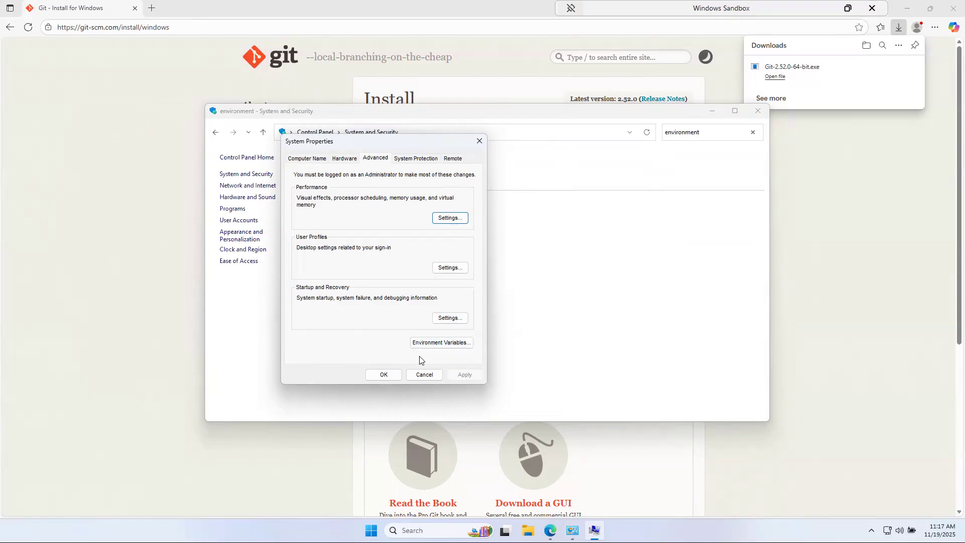
Open the Environment Variables dialog, move it up, and select the system Path variable
left_click(430, 343)
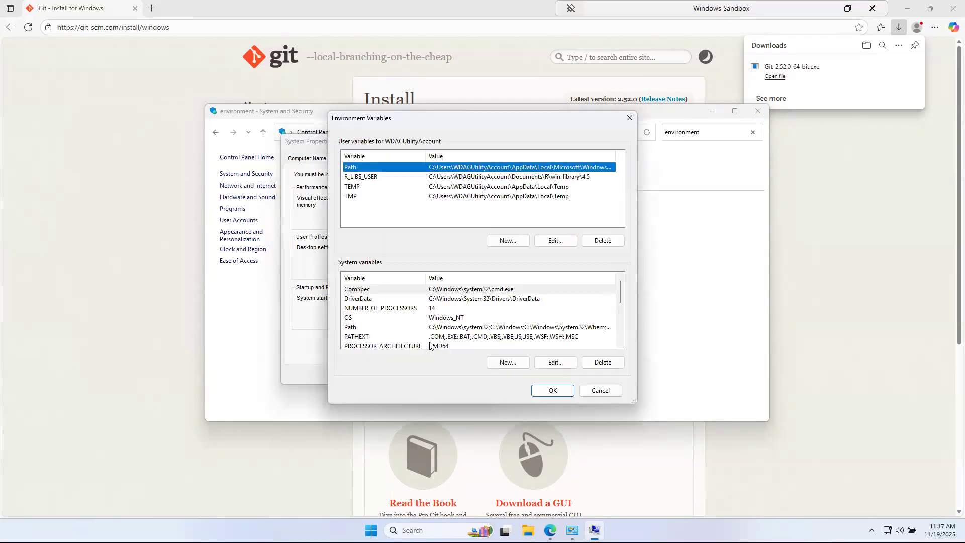
left_click_drag(436, 119, 342, 133)
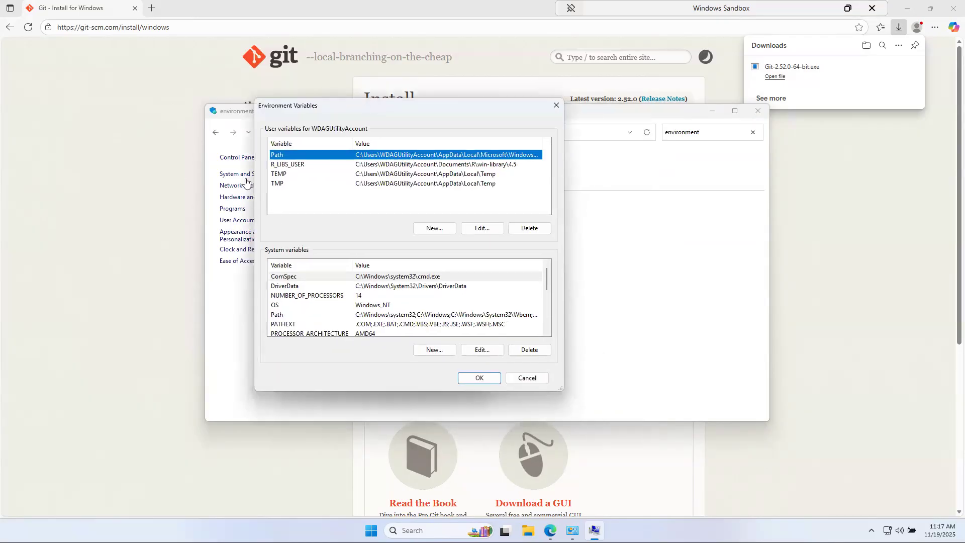
left_click(293, 166)
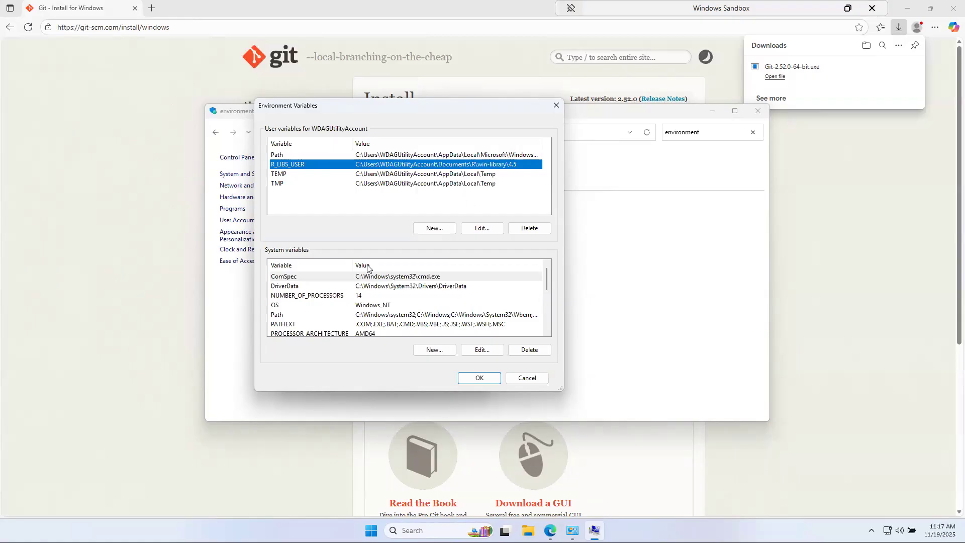
left_click(321, 306)
left_click(320, 315)
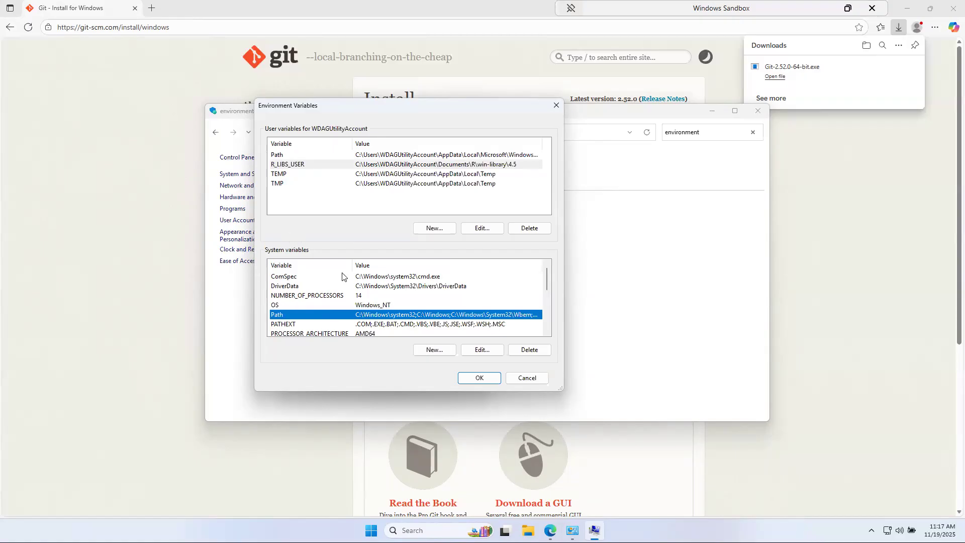
scroll(362, 296, "down", 2)
scroll(329, 304, "up", 1)
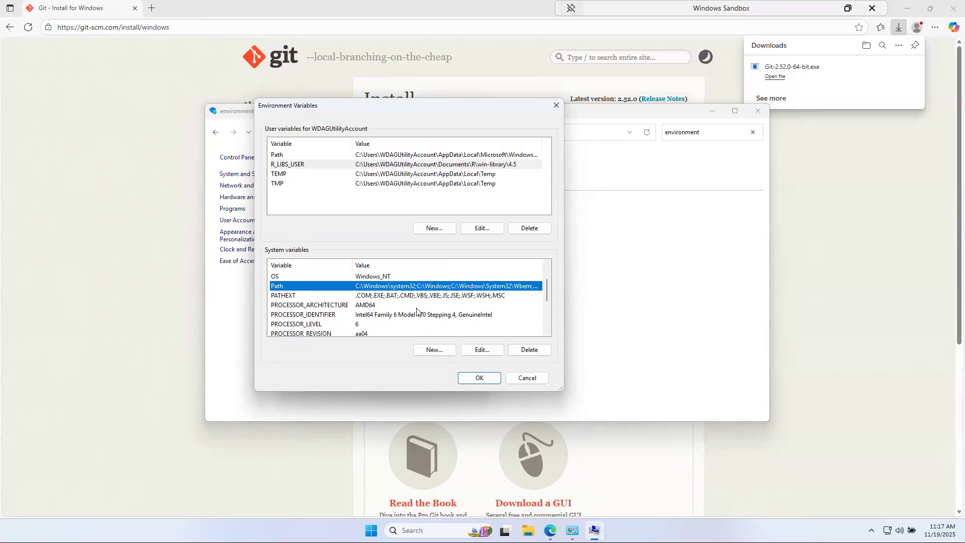
Open the system Path variable for editing and review its existing Git cmd entry
left_click(483, 350)
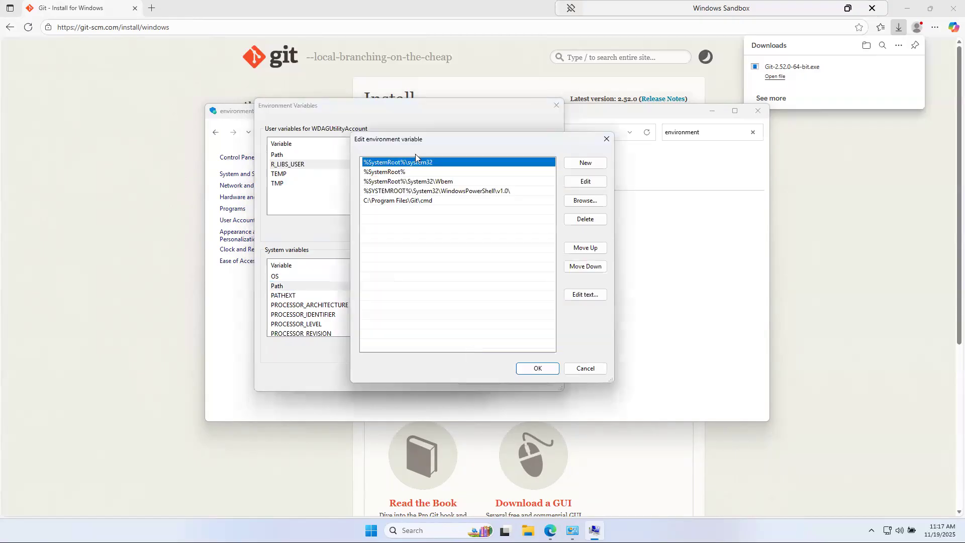
left_click(417, 202)
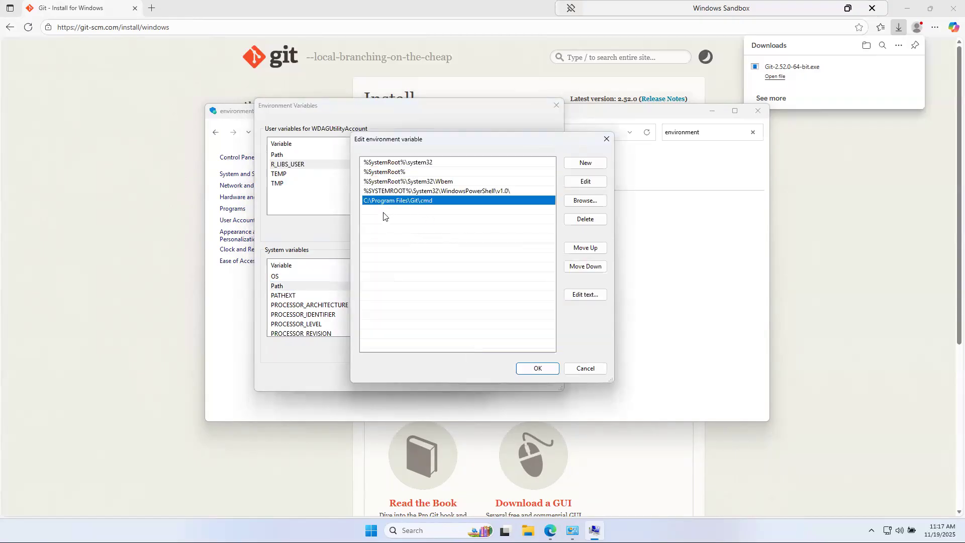
left_click(427, 212)
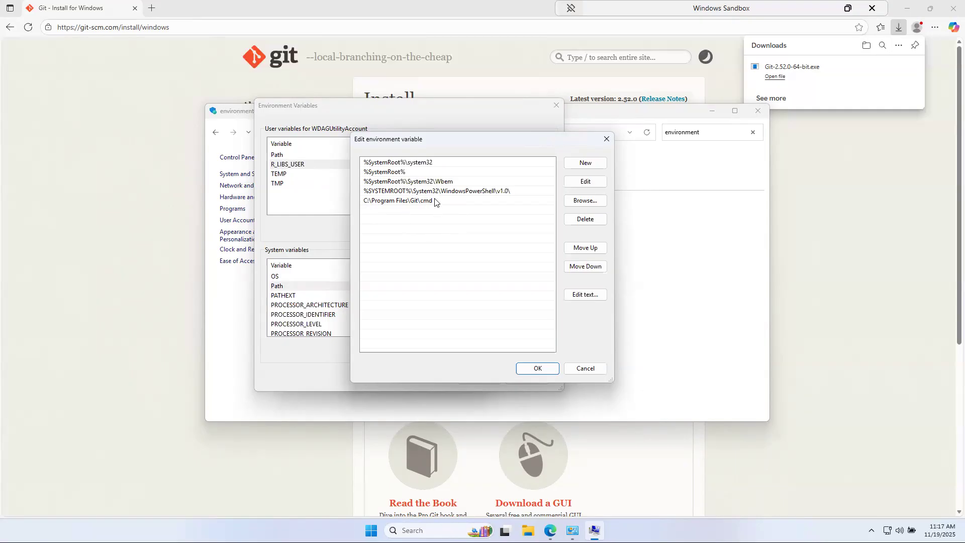
Add C:\Program Files\Git\bin as a new Path entry, then bring up File Explorer
left_click(585, 162)
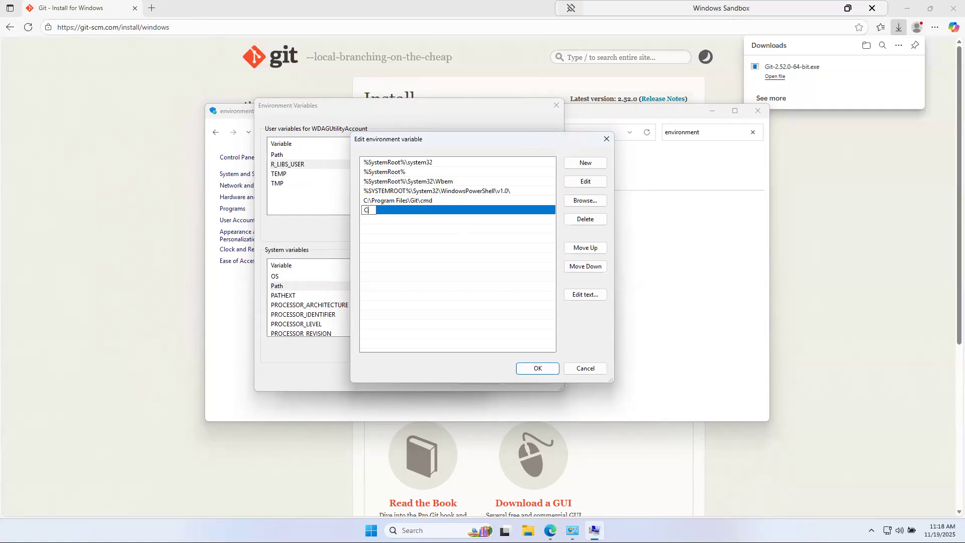
type("C:")
type("\\Proje")
key("BackSpace")
key("BackSpace")
type("gram Files\\Git\\bin")
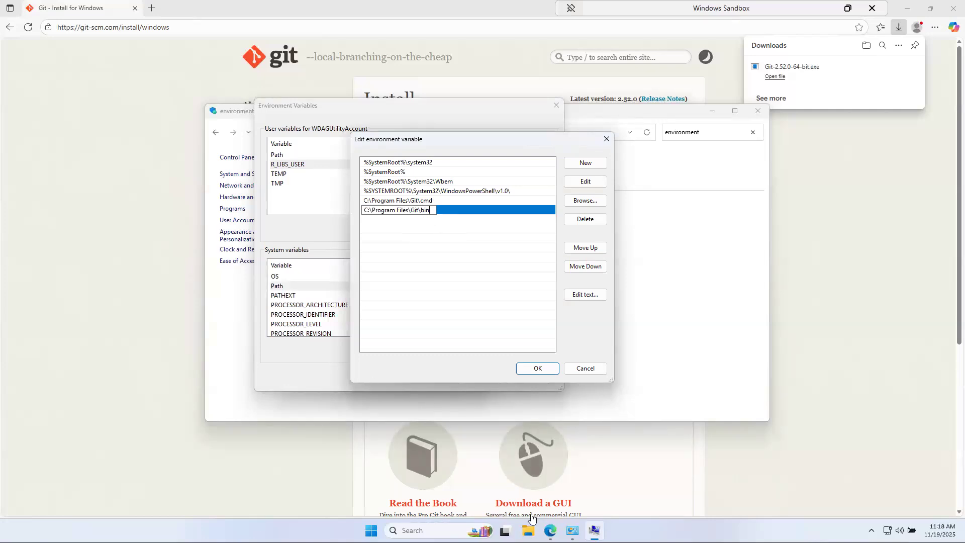
left_click(528, 531)
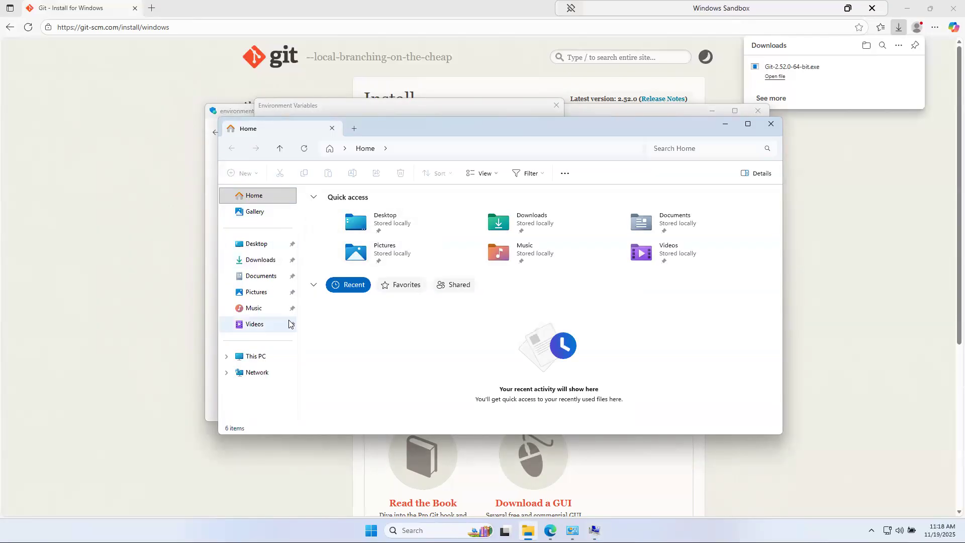
Browse via This PC and Local Disk (C:) to C:\Program Files\Git, showing bin and cmd
left_click(246, 355)
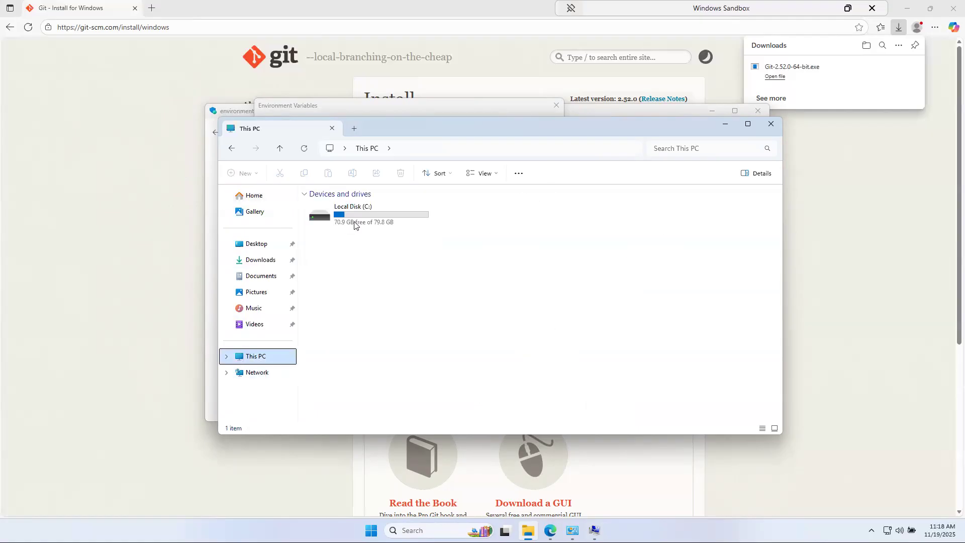
left_click(354, 225)
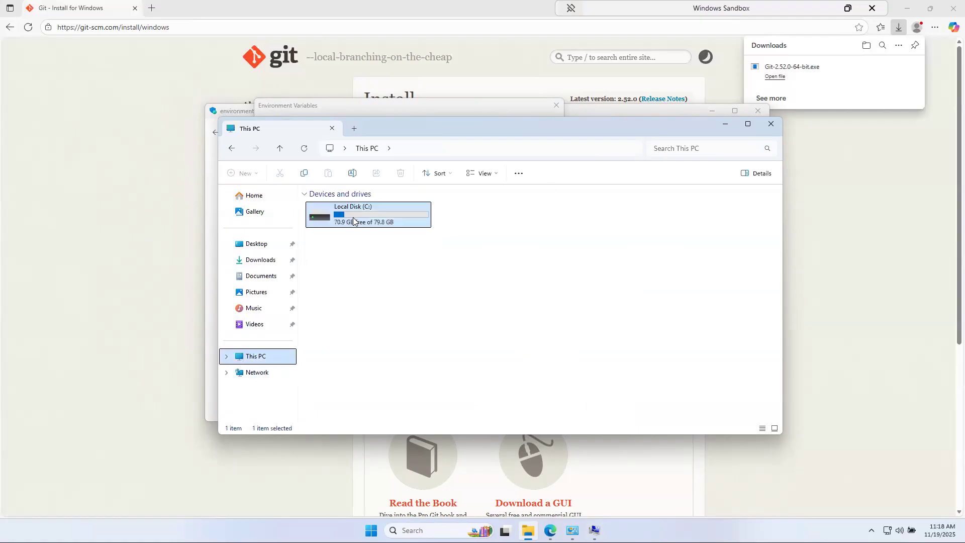
double_click(414, 222)
double_click(337, 248)
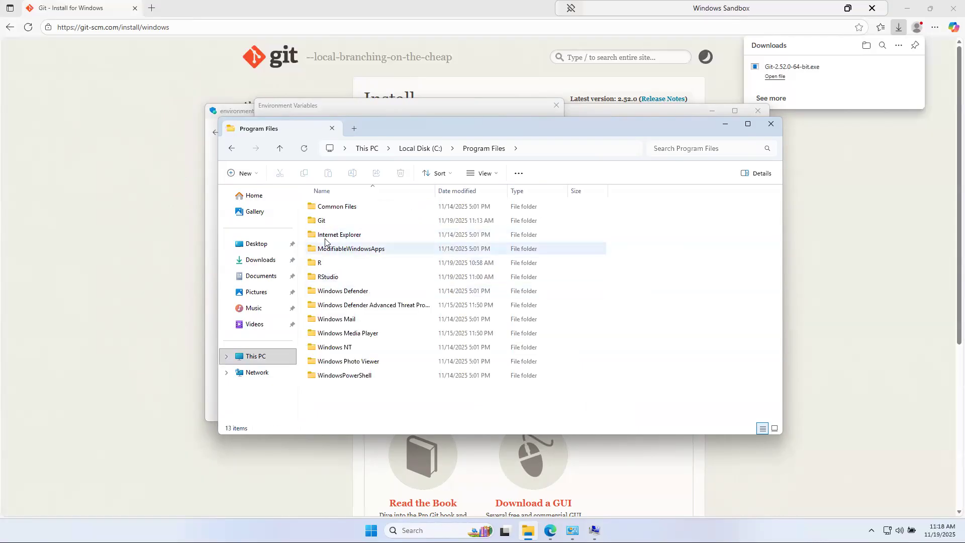
double_click(320, 220)
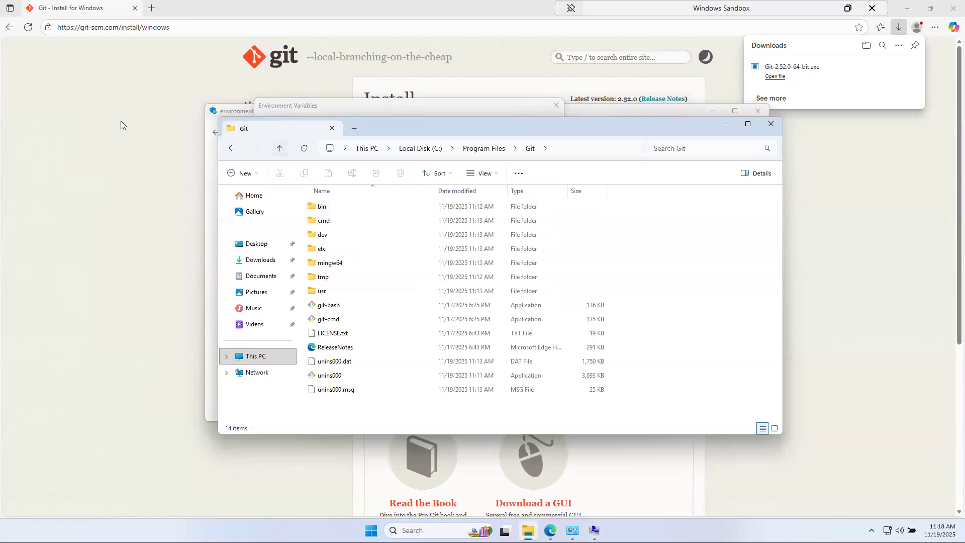
left_click(137, 178)
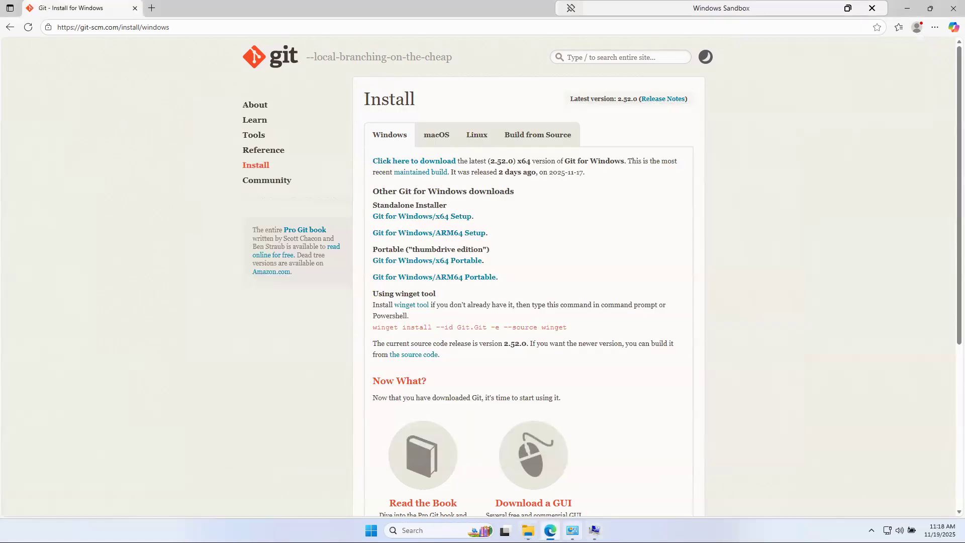
Confirm the new Path entry through all three dialogs and close Control Panel
left_click(572, 531)
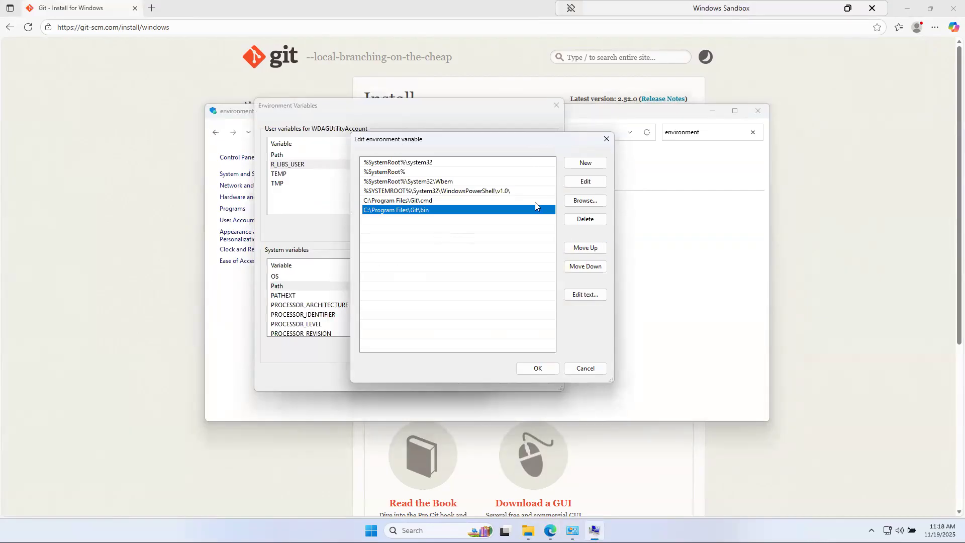
left_click(537, 368)
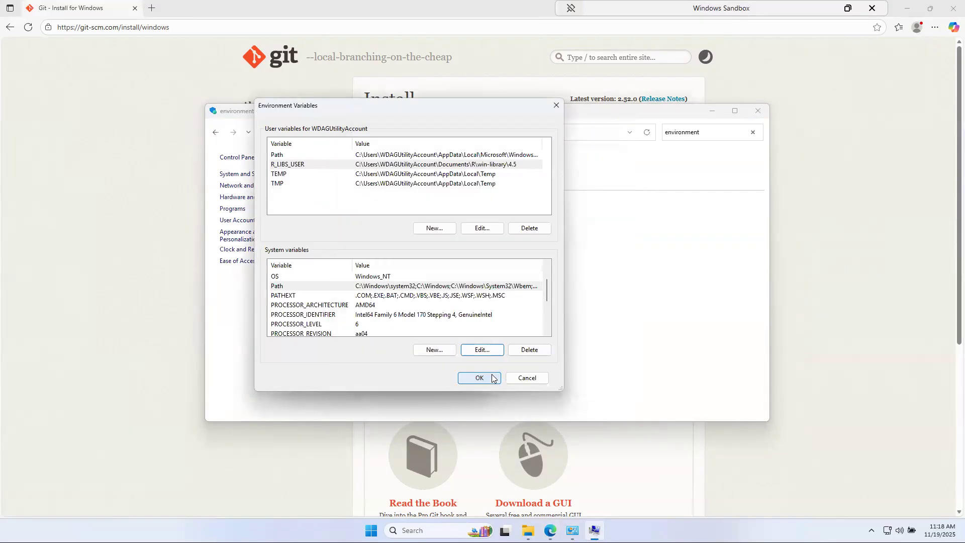
left_click(491, 375)
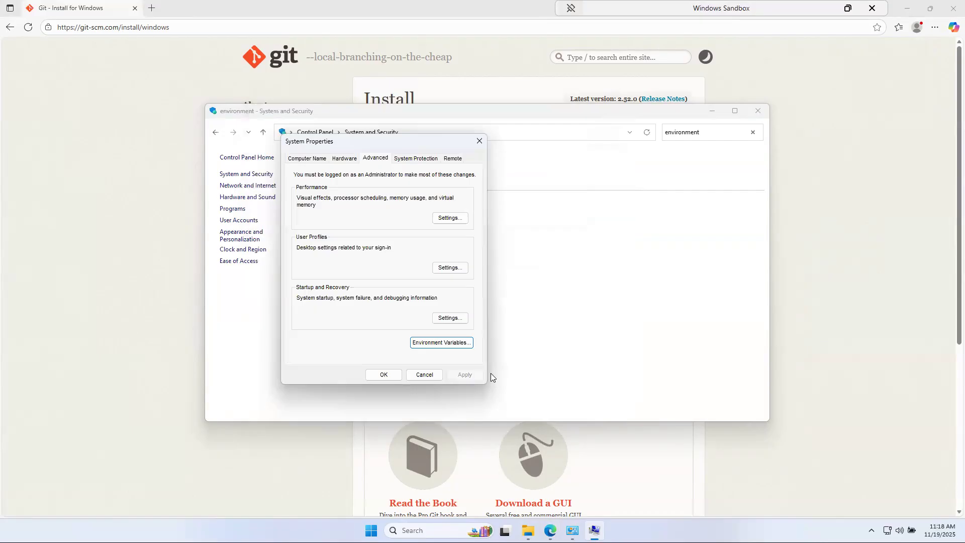
left_click(383, 375)
left_click(756, 111)
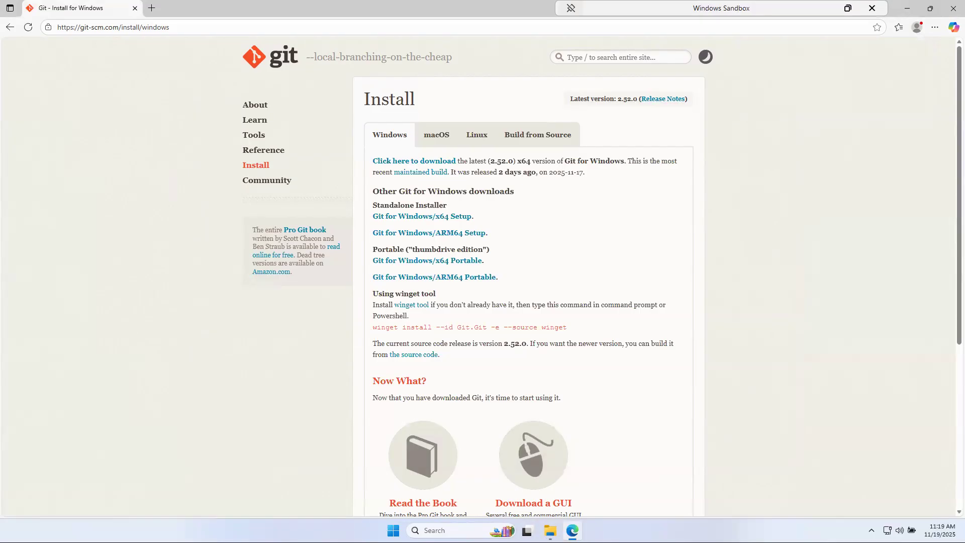
Close the browser and File Explorer, then launch RStudio from Windows search
left_click(952, 7)
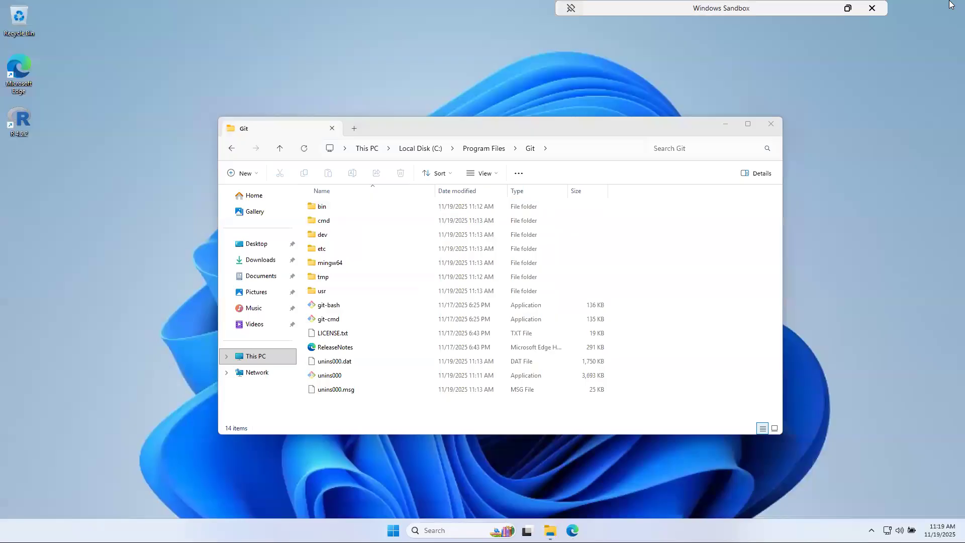
left_click(772, 125)
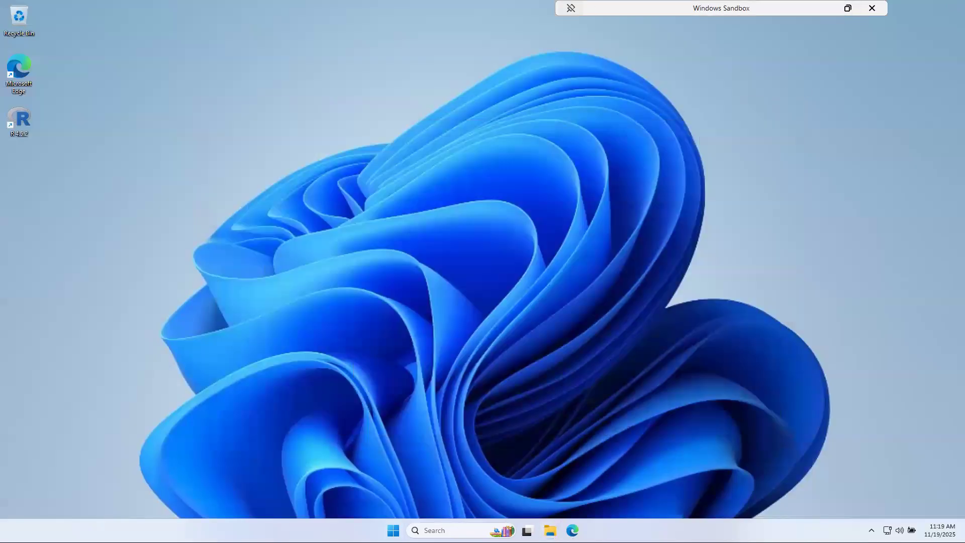
left_click(442, 530)
type("Rst")
left_click(478, 226)
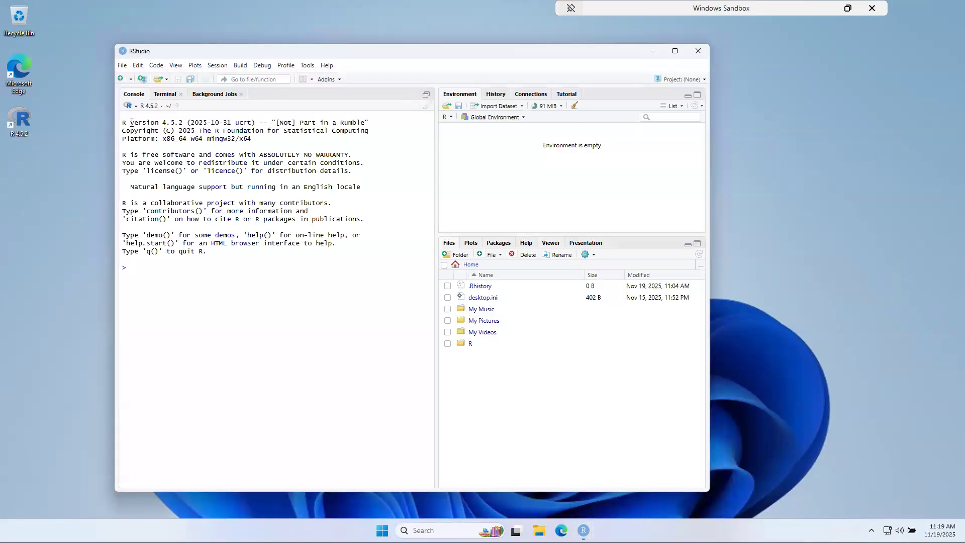
Open Tools > Global Options in RStudio
left_click(312, 65)
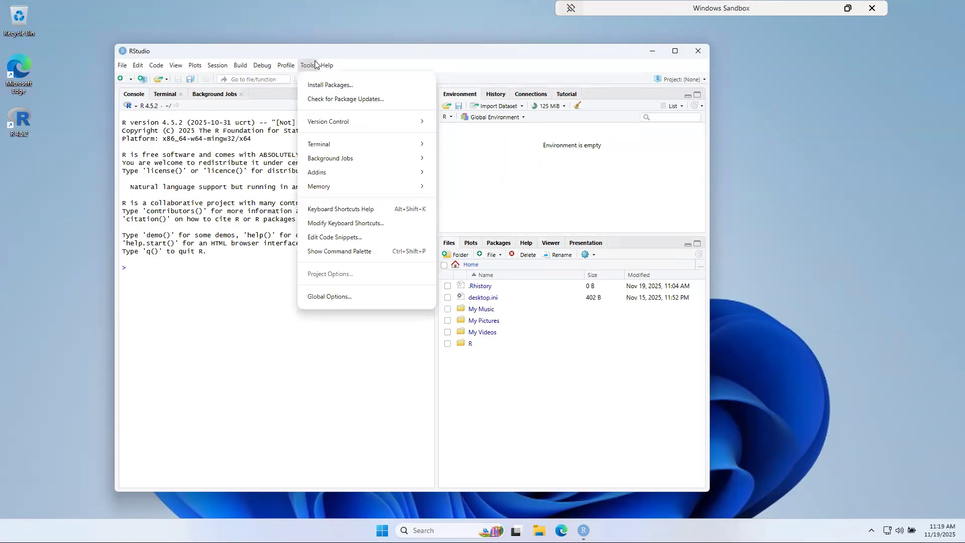
mouse_move(327, 65)
left_click(311, 66)
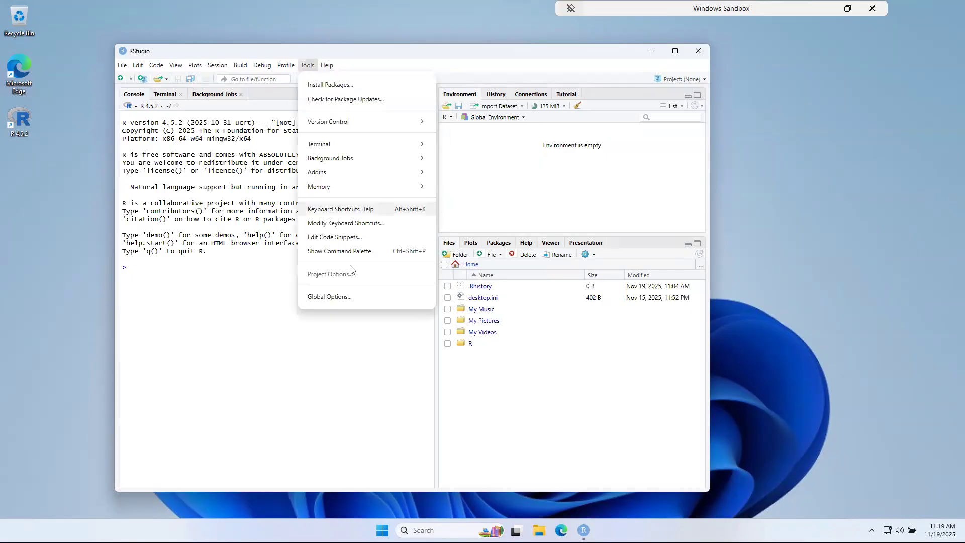
left_click(350, 298)
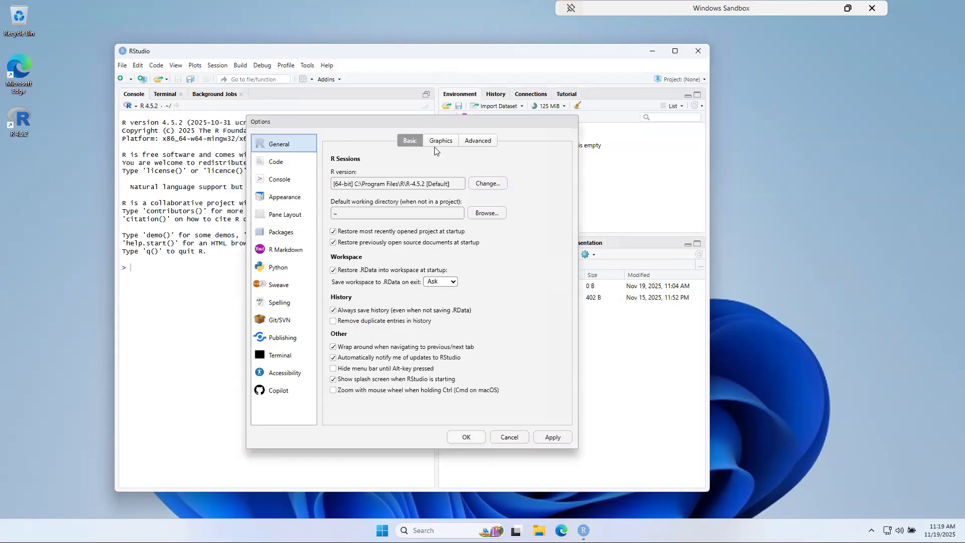
Confirm the Git/SVN executable is C:/Program Files/Git/bin/git.exe and save the options
mouse_move(332, 126)
left_mouse_down()
mouse_move(332, 113)
mouse_move(324, 120)
left_mouse_up()
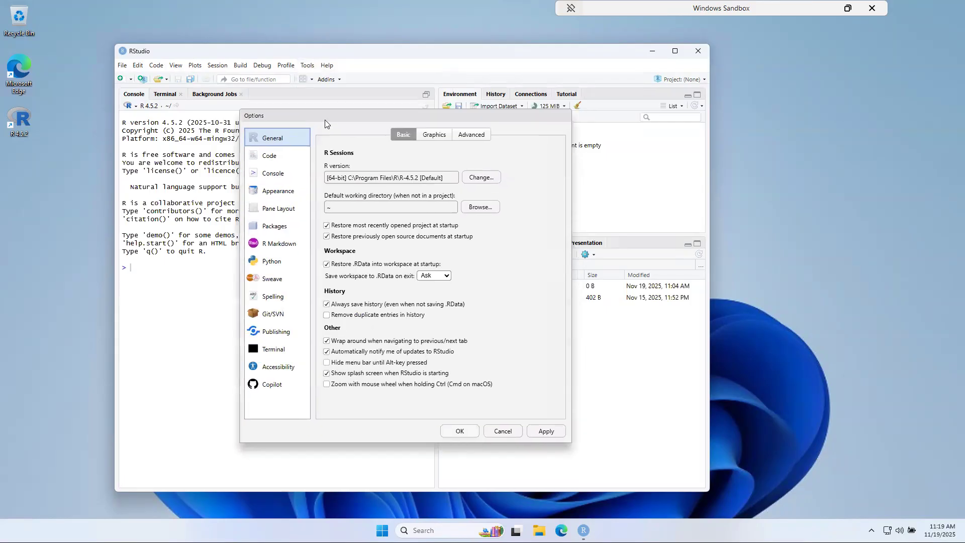
left_click(269, 315)
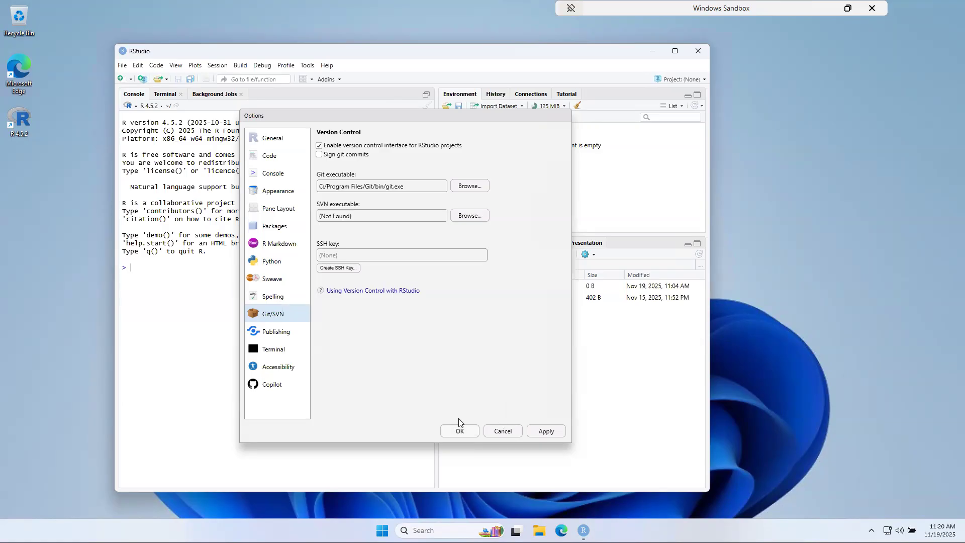
left_click(456, 433)
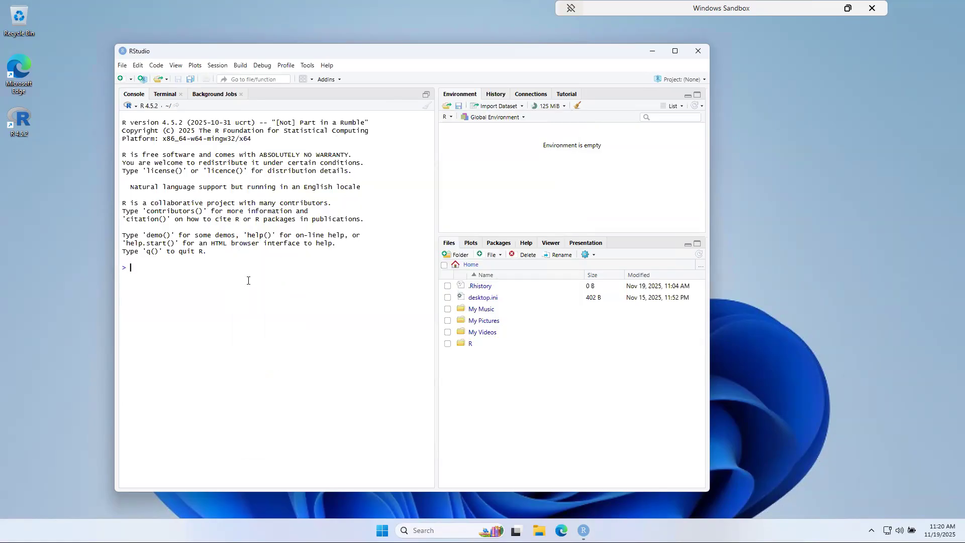